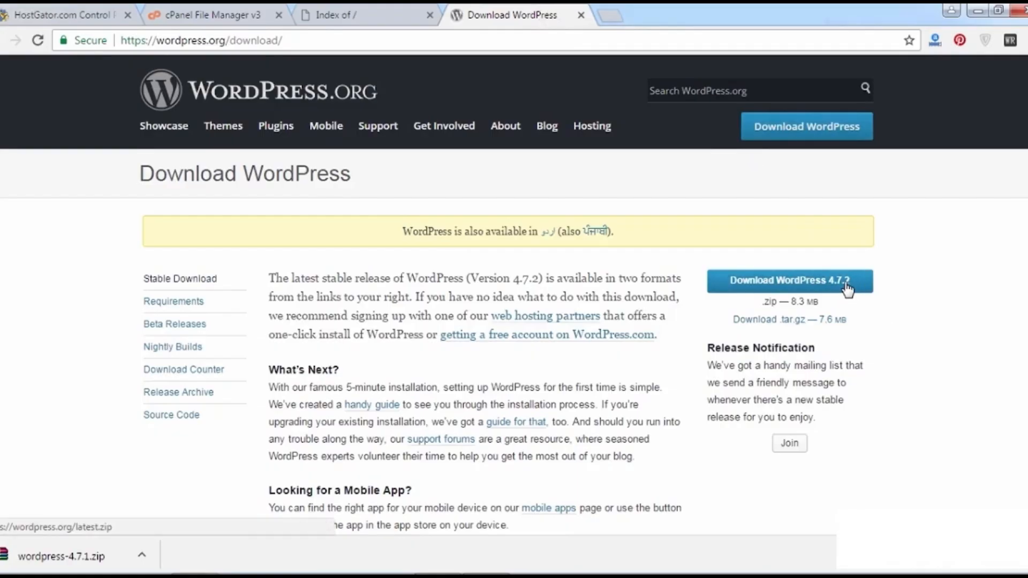
Download wordpress-4.7.1.zip (8.31 MB) from WordPress.org and return to the HostGator cPanel.
click(851, 286)
click(488, 351)
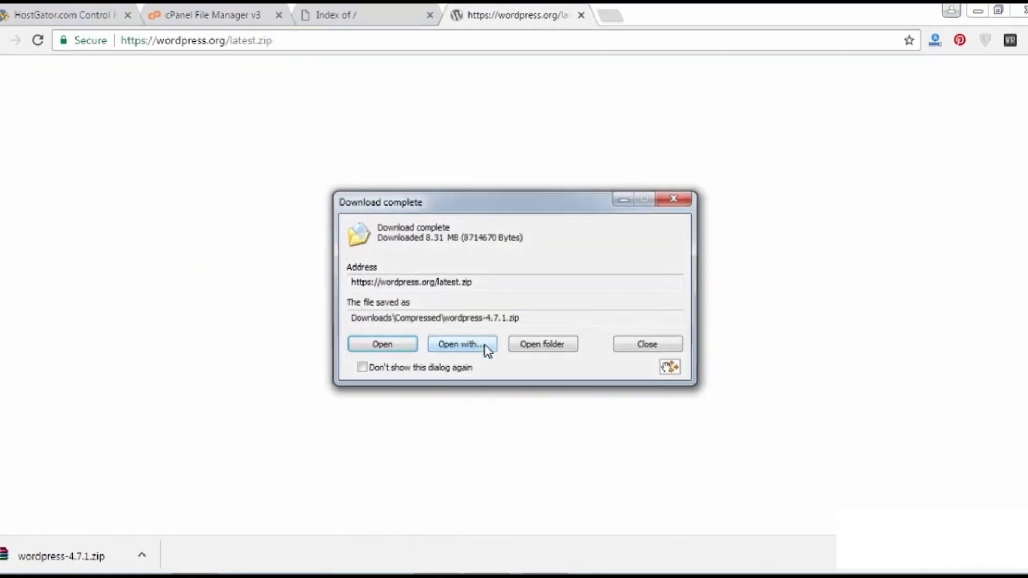
click(541, 342)
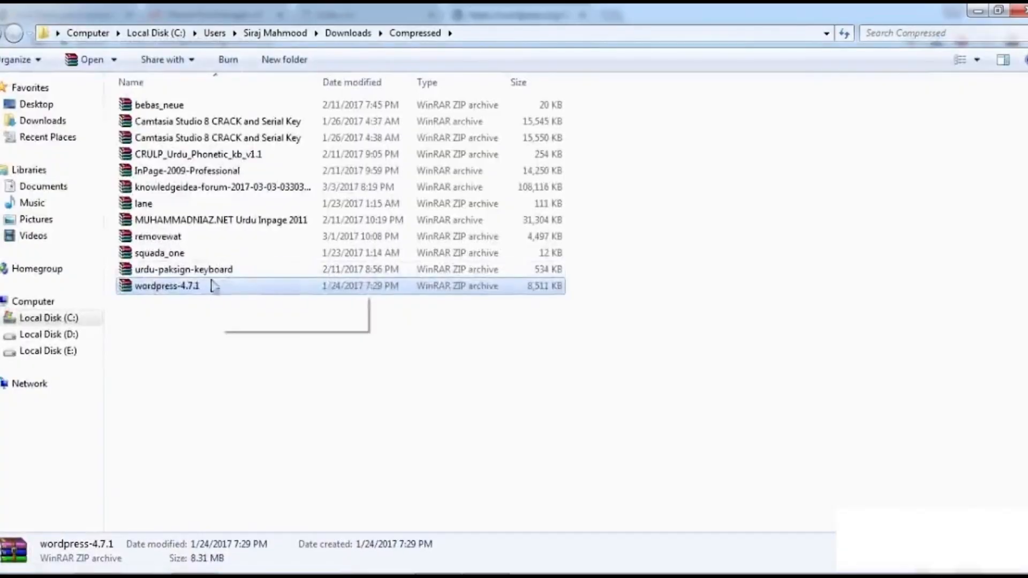
click(1019, 9)
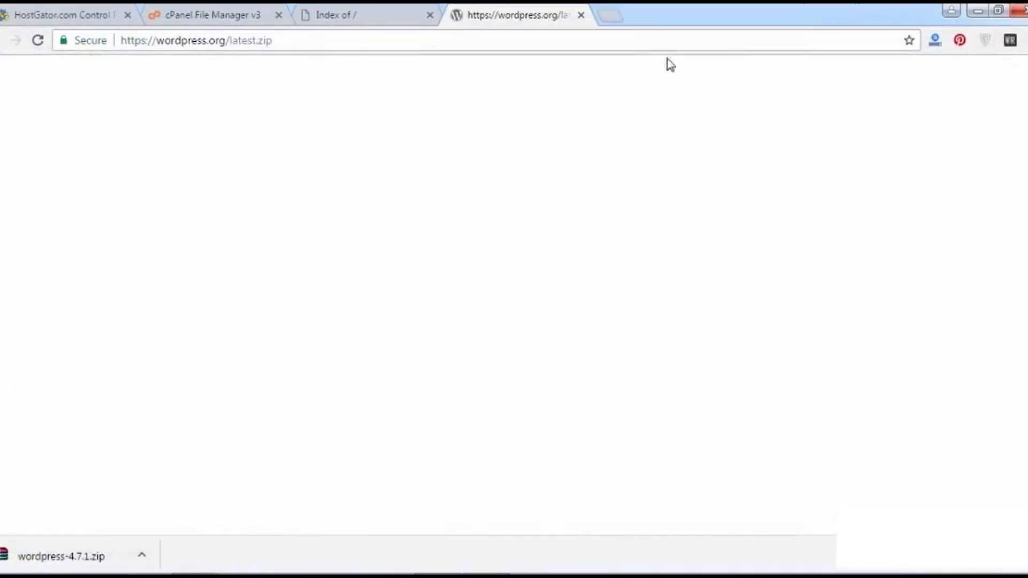
click(428, 9)
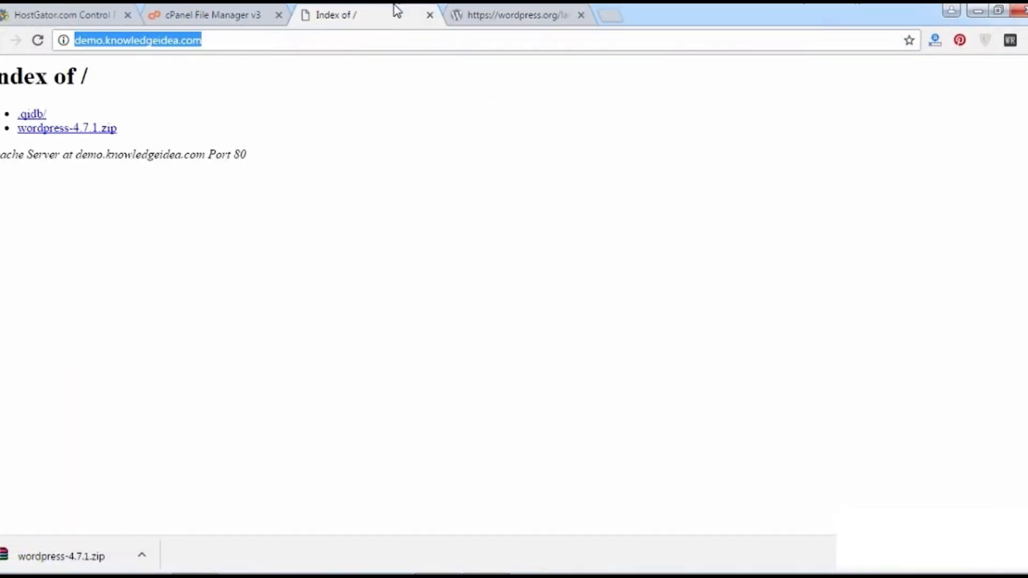
click(220, 10)
click(80, 10)
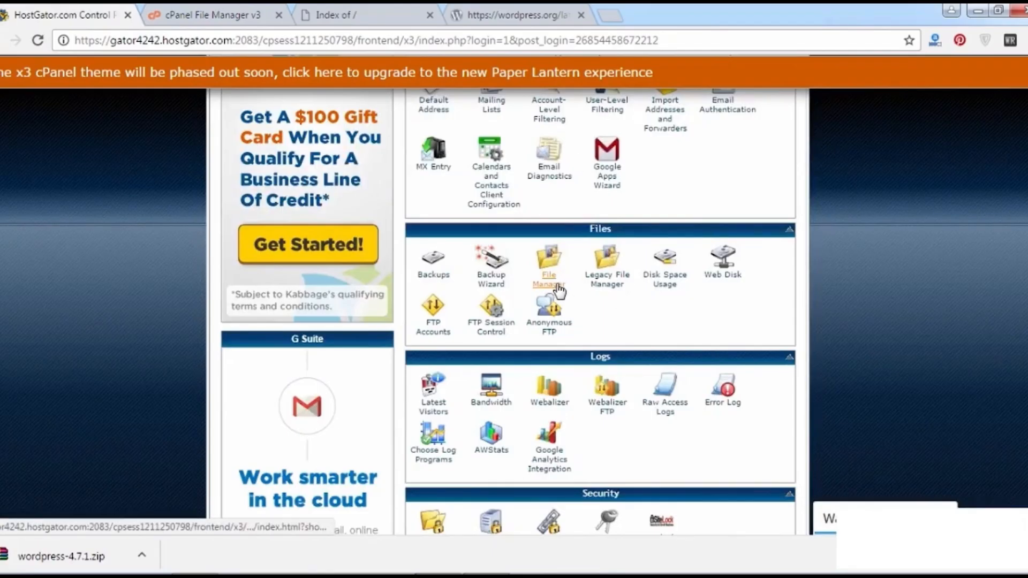
Select wordpress-4.7.1.zip in public_html/demo, then open the MySQL Database Wizard in a new tab.
click(233, 11)
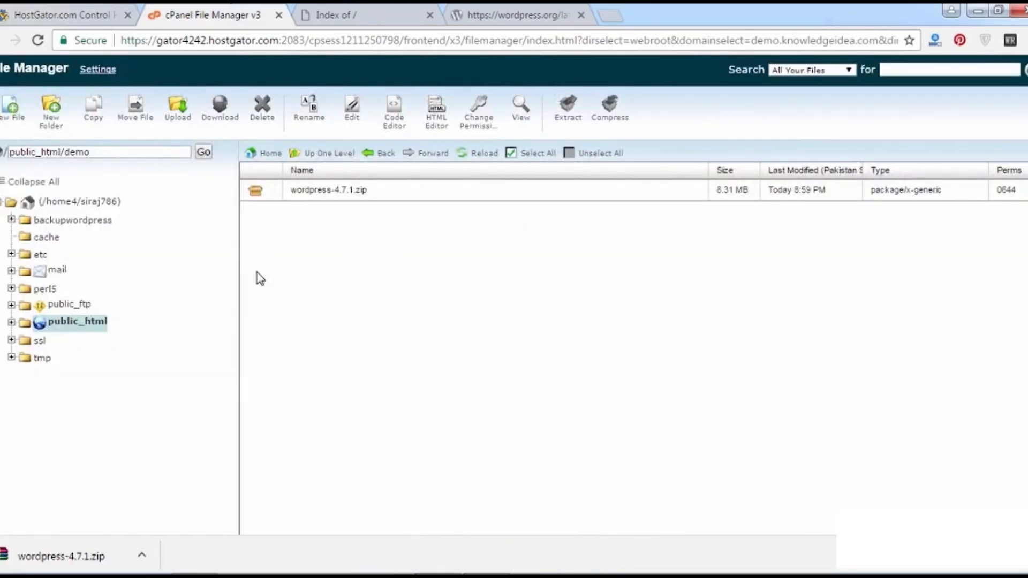
click(294, 192)
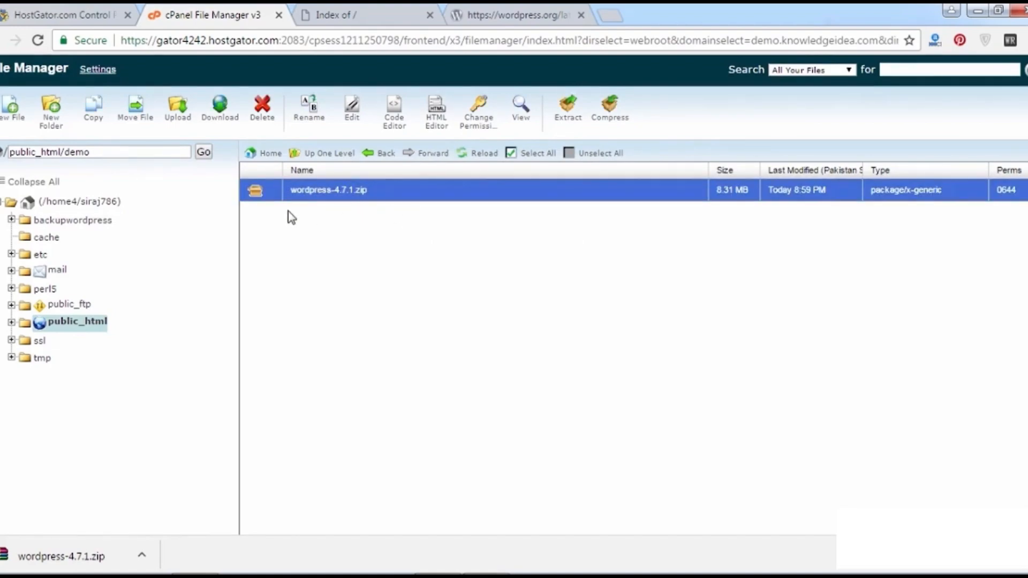
click(118, 7)
key(ctrl+f)
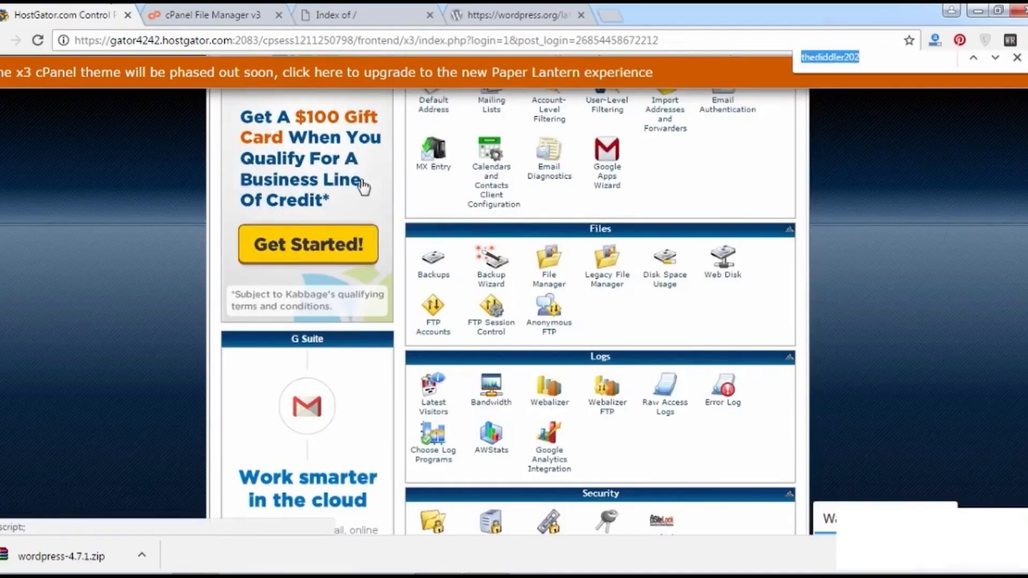
text(phpt)
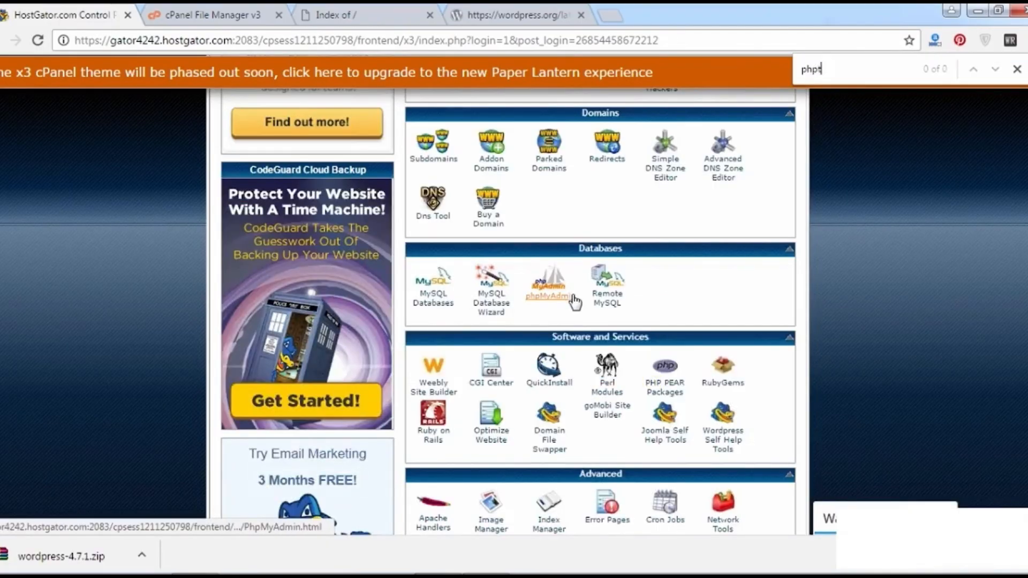
middle_click(497, 306)
click(196, 7)
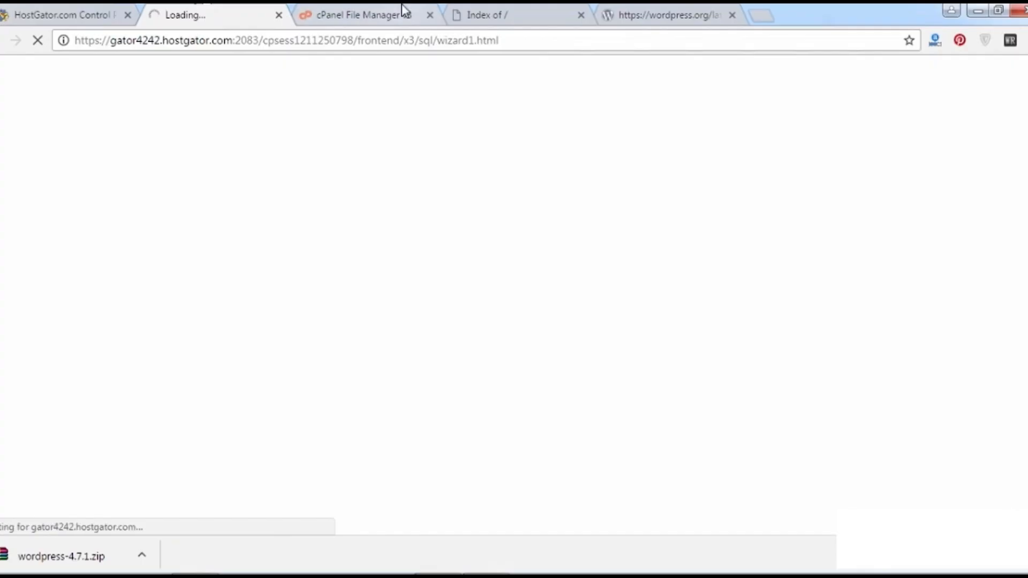
Submit a first database name, which the wizard rejects as already existing.
click(522, 11)
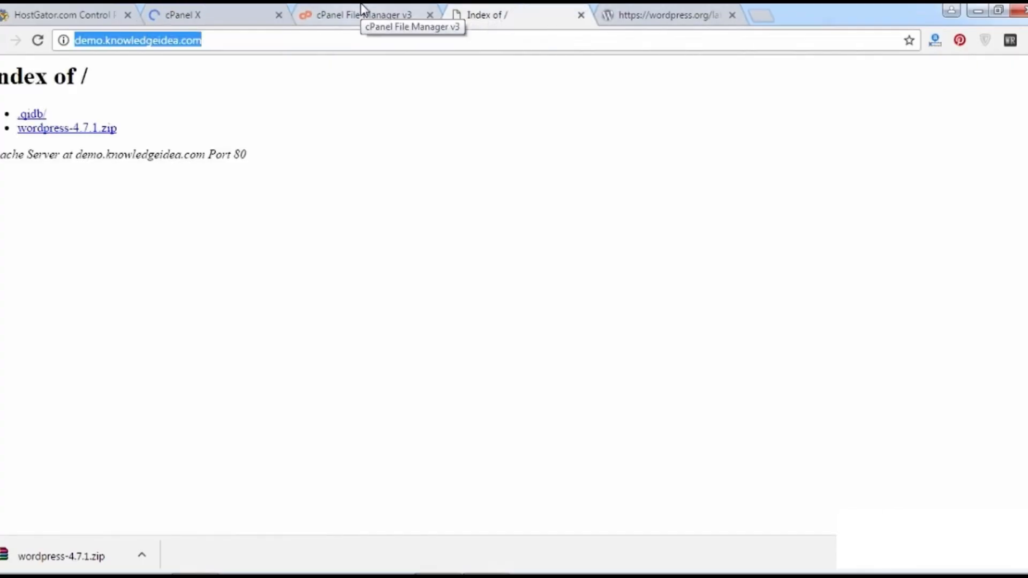
click(198, 9)
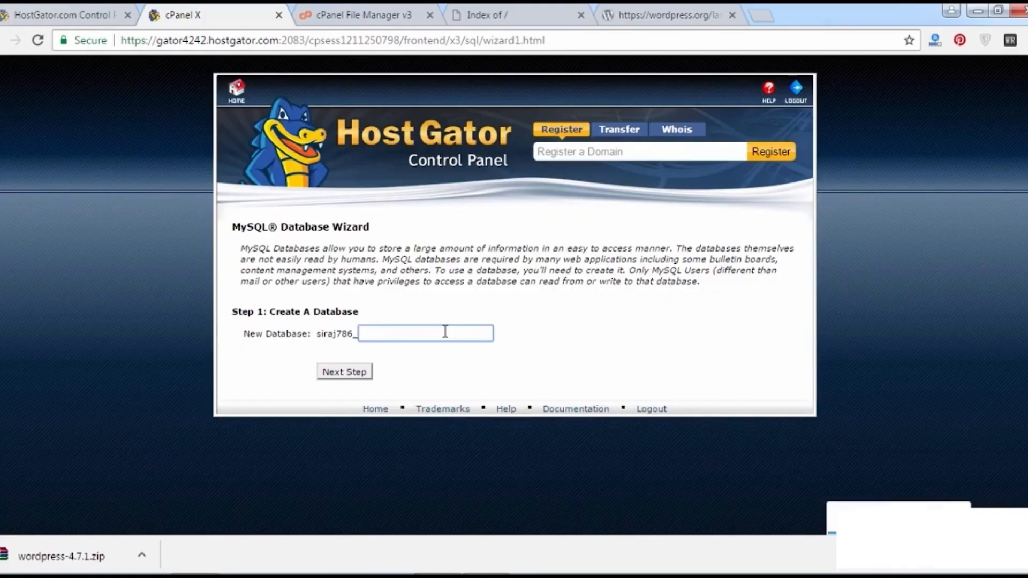
text(demio)
click(362, 374)
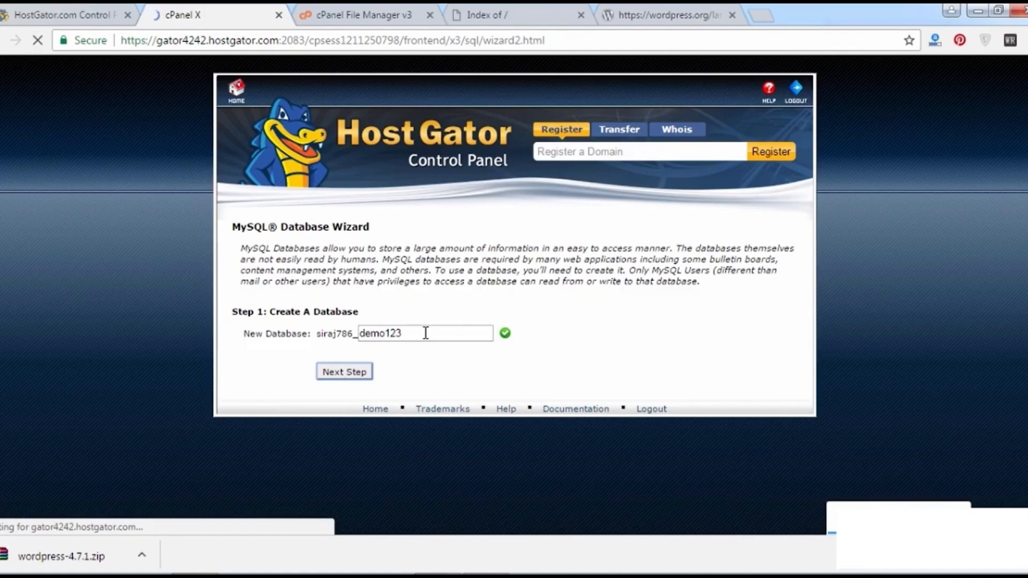
click(383, 344)
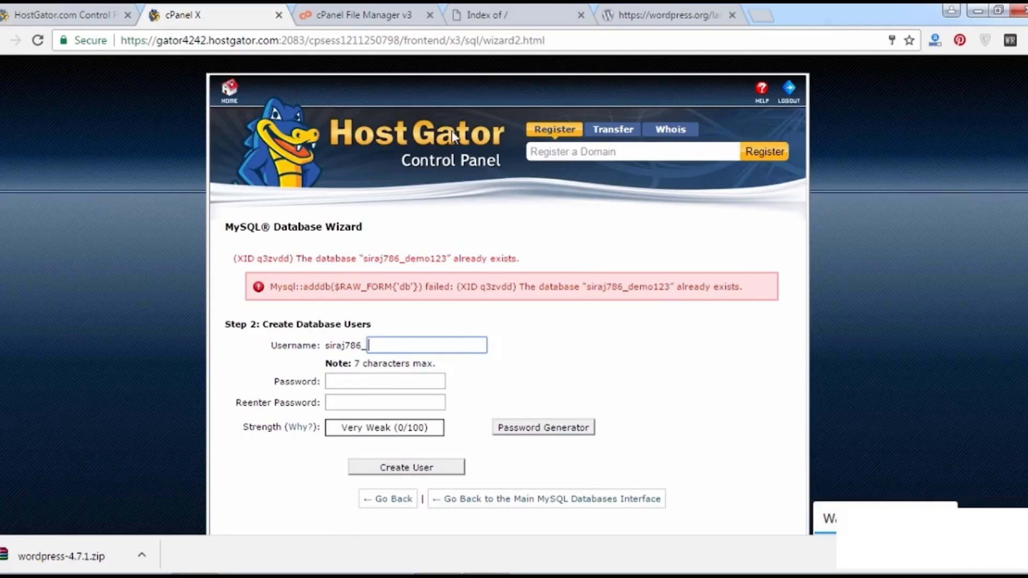
Go back, rename the database to demo786, and create it.
click(7, 42)
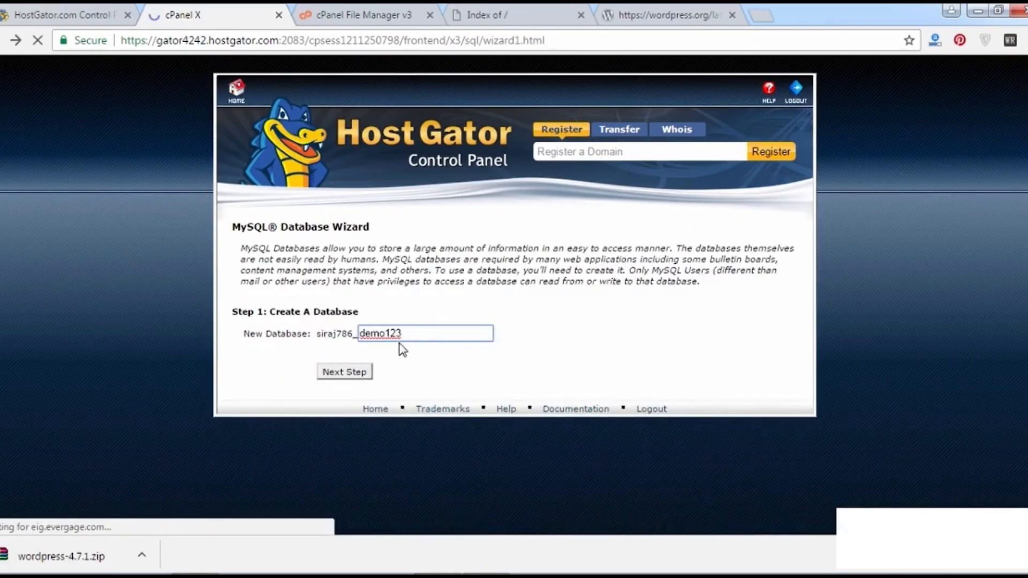
key(BackSpace)
key(BackSpace)
key(BackSpace)
key(BackSpace)
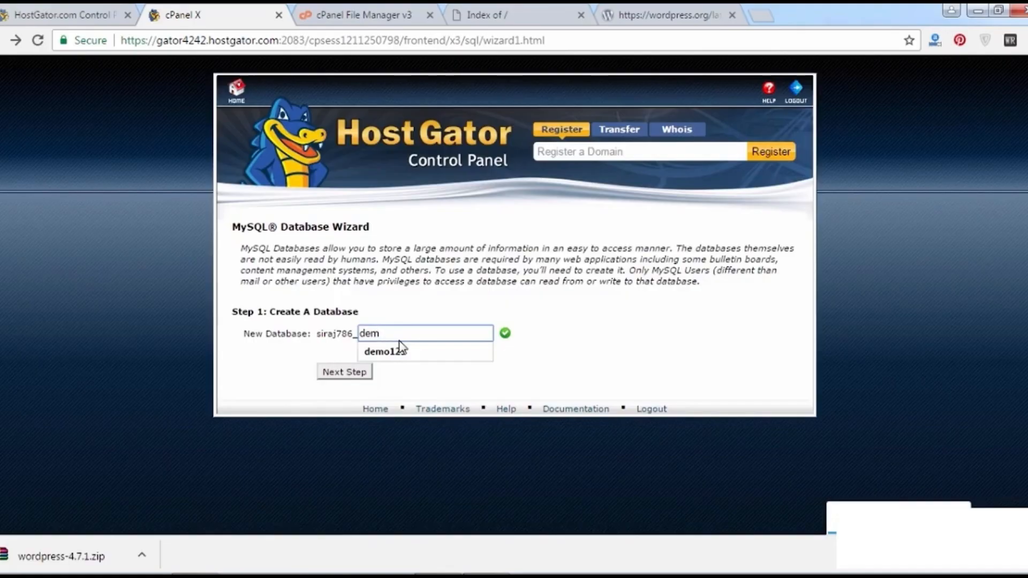
text(07)
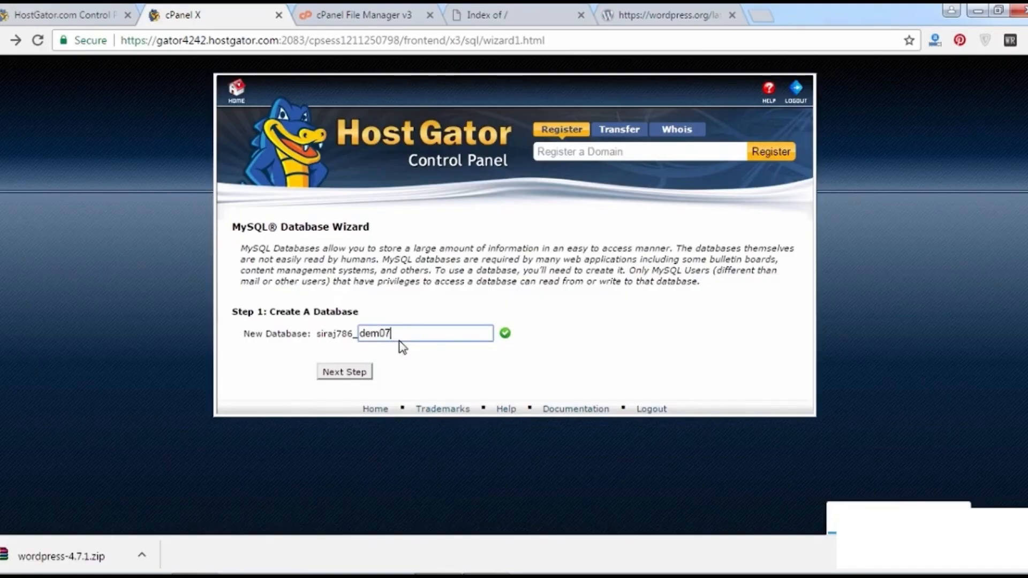
key(BackSpace)
text(78670)
click(362, 373)
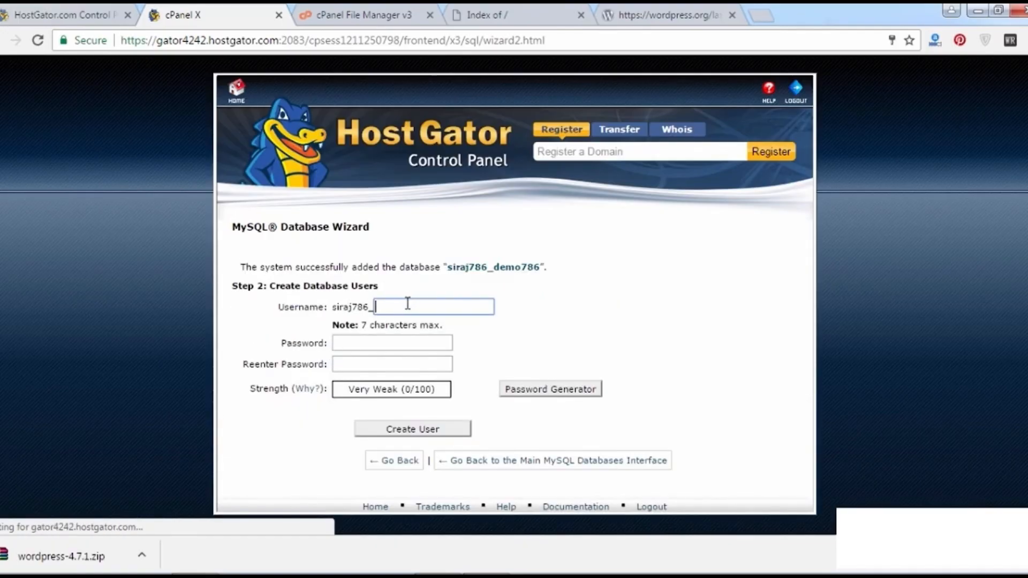
Enter the username demo786 and type the user's password into both password fields.
click(407, 305)
drag(448, 266, 540, 267)
click(443, 272)
click(501, 266)
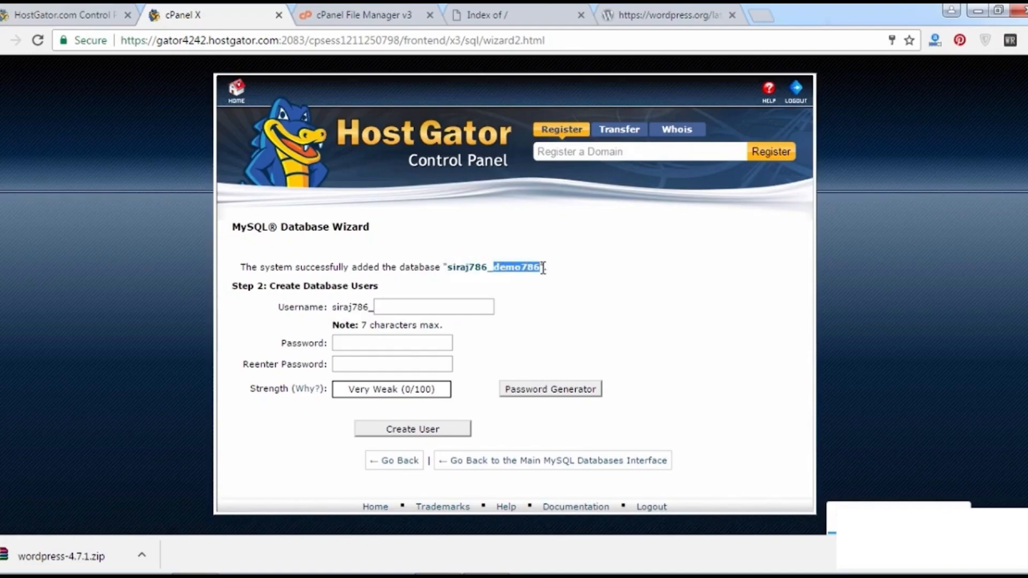
click(435, 307)
text(demo786)
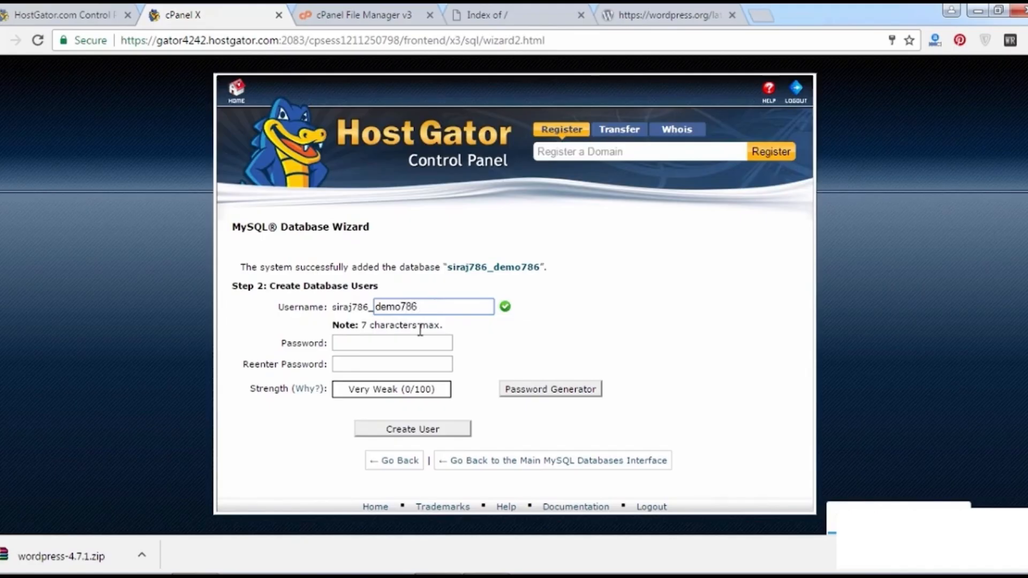
click(412, 345)
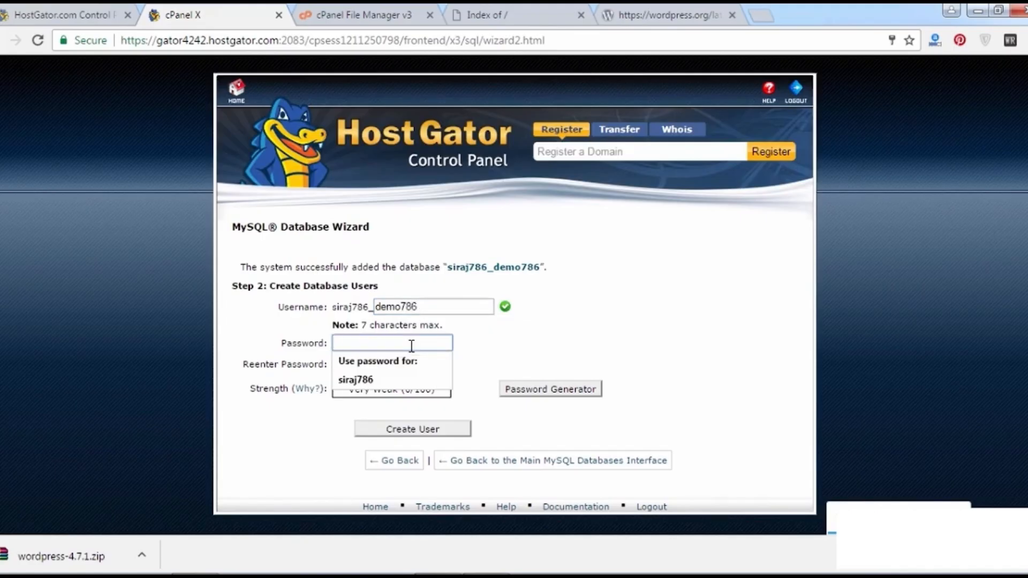
text(demo786)
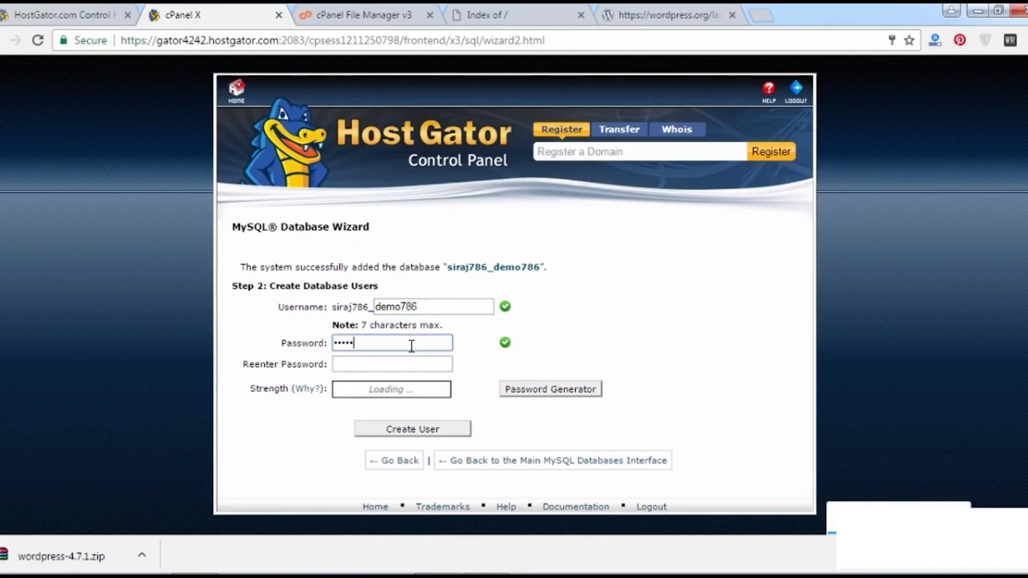
key(Tab)
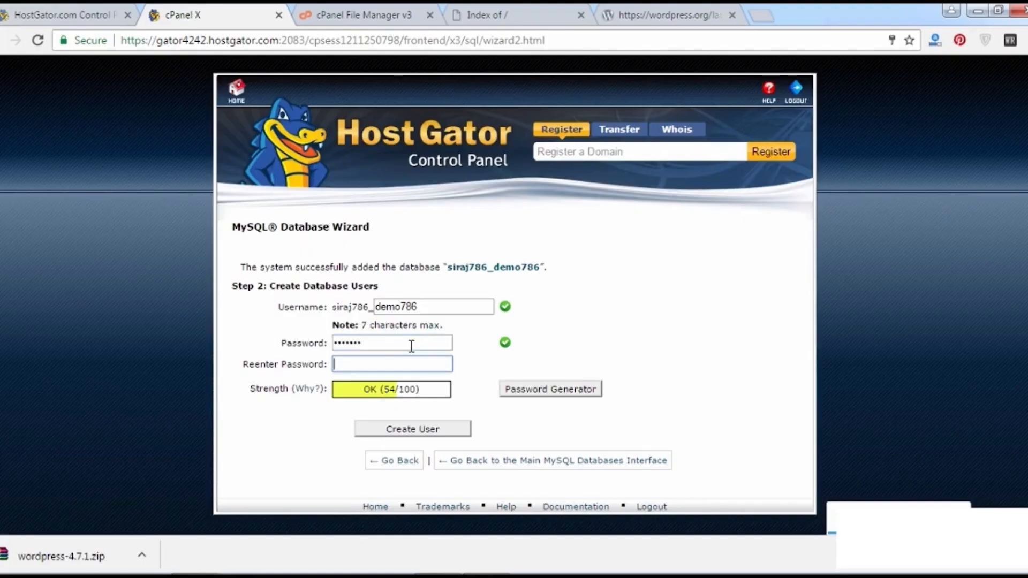
text(demo78)
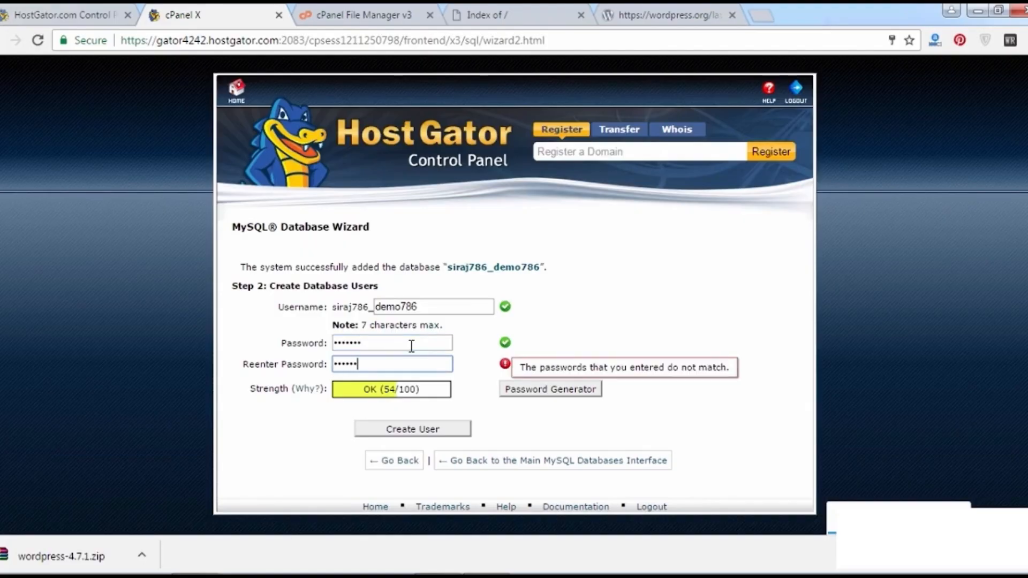
text(6)
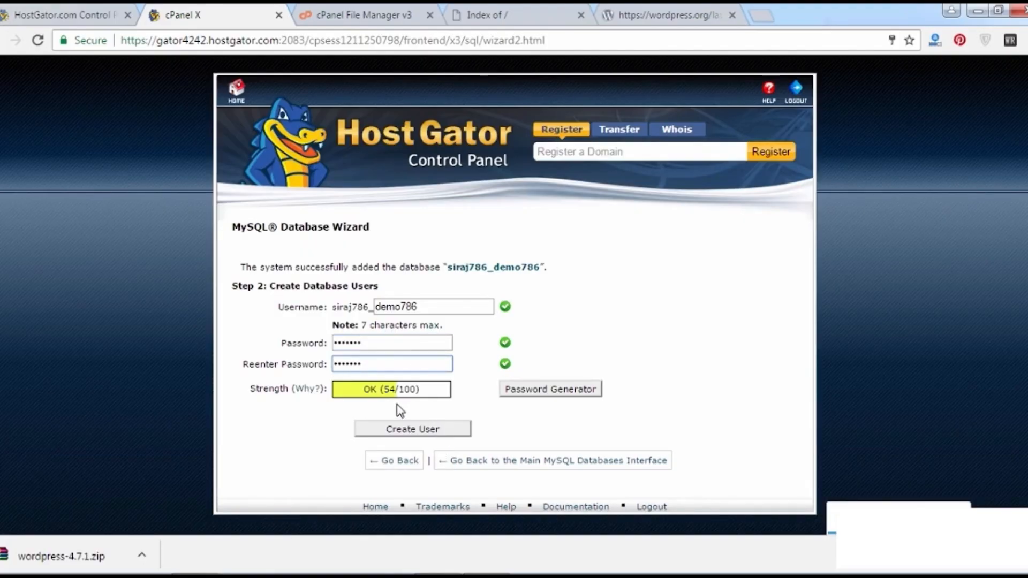
Try the password generator without using it, review the entries, and create the user.
click(522, 396)
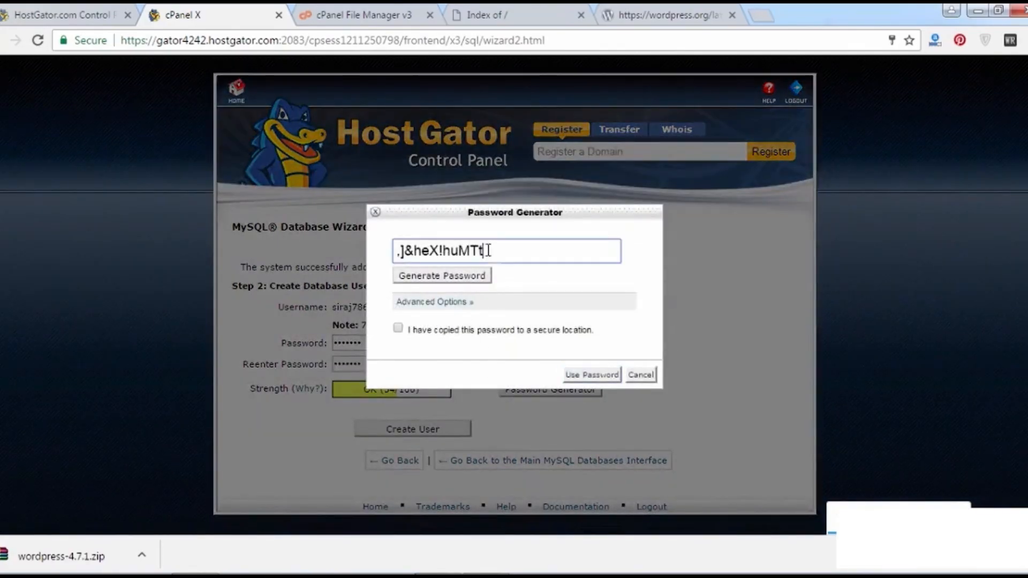
drag(493, 250, 365, 261)
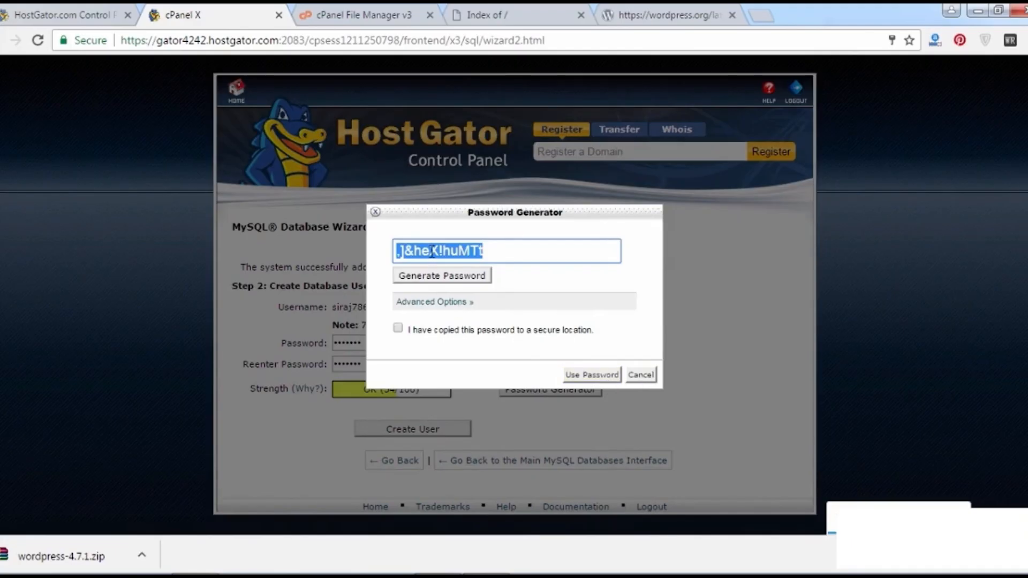
click(641, 375)
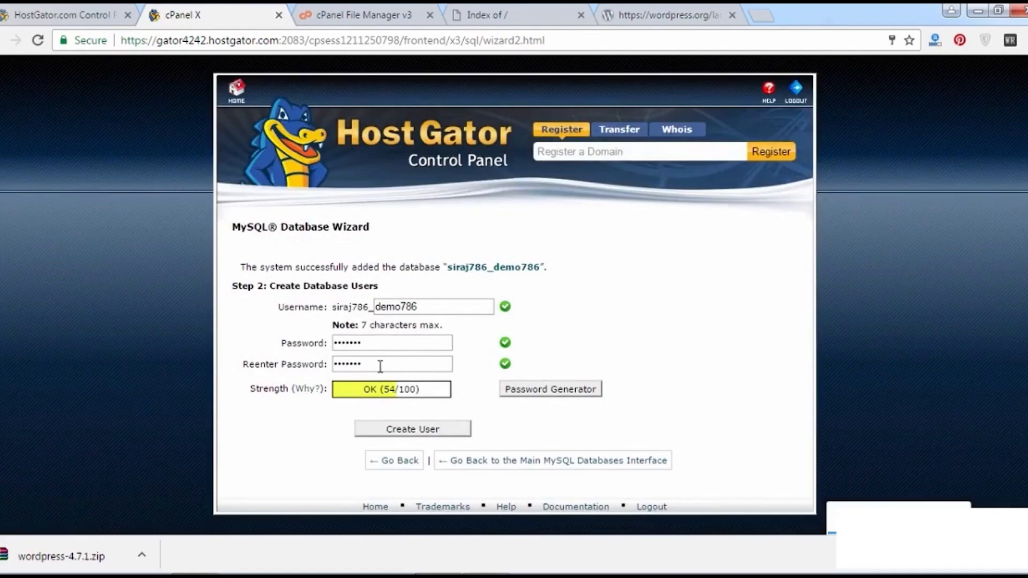
drag(381, 367, 309, 361)
click(309, 361)
drag(426, 306, 361, 305)
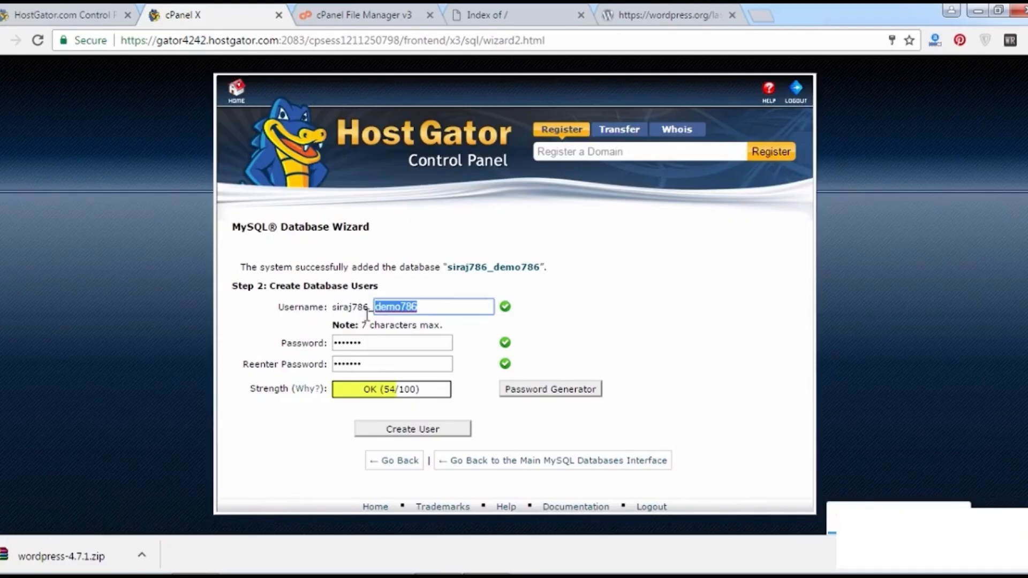
drag(379, 340, 320, 336)
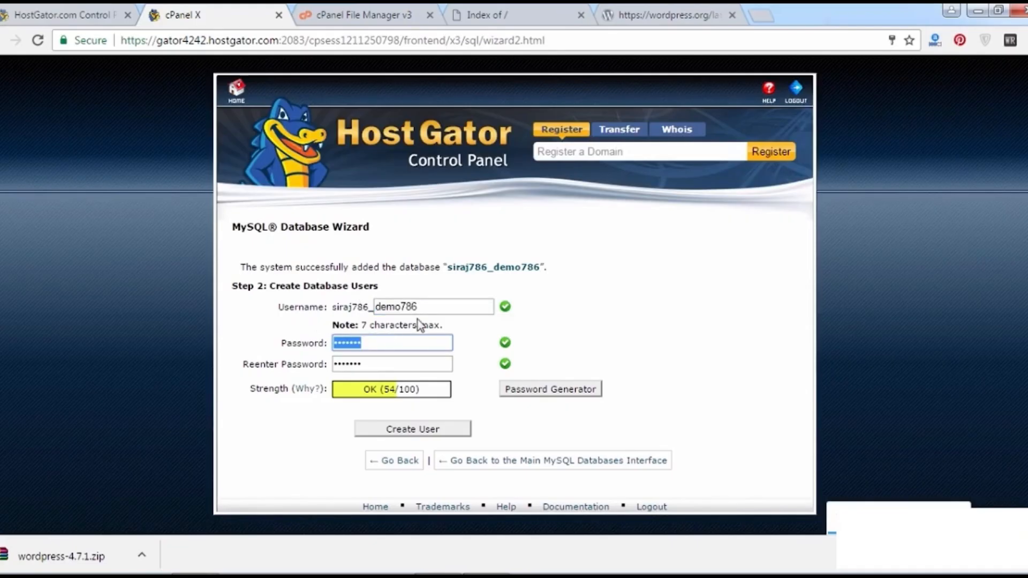
drag(422, 308, 283, 347)
click(283, 347)
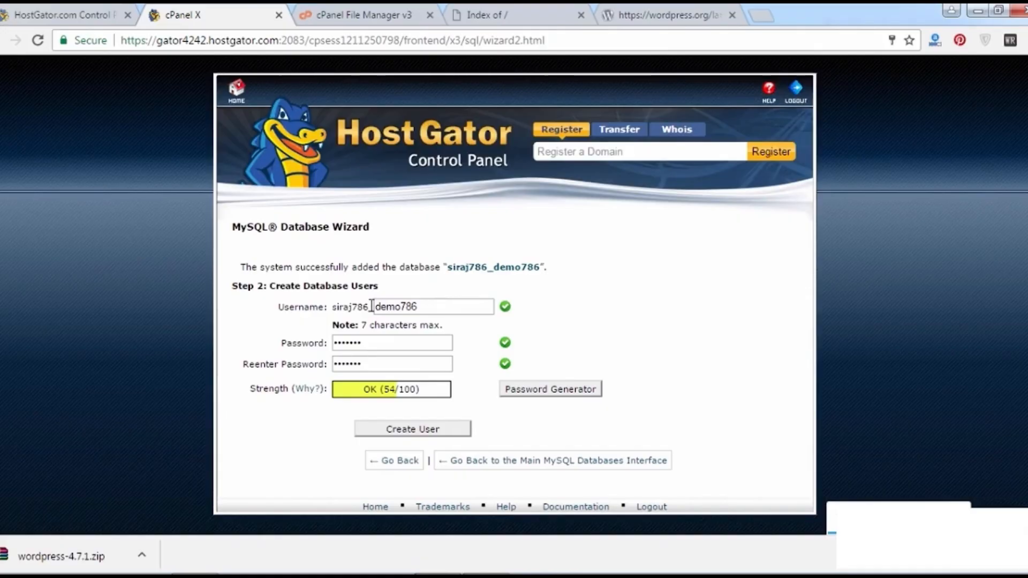
drag(440, 304, 367, 315)
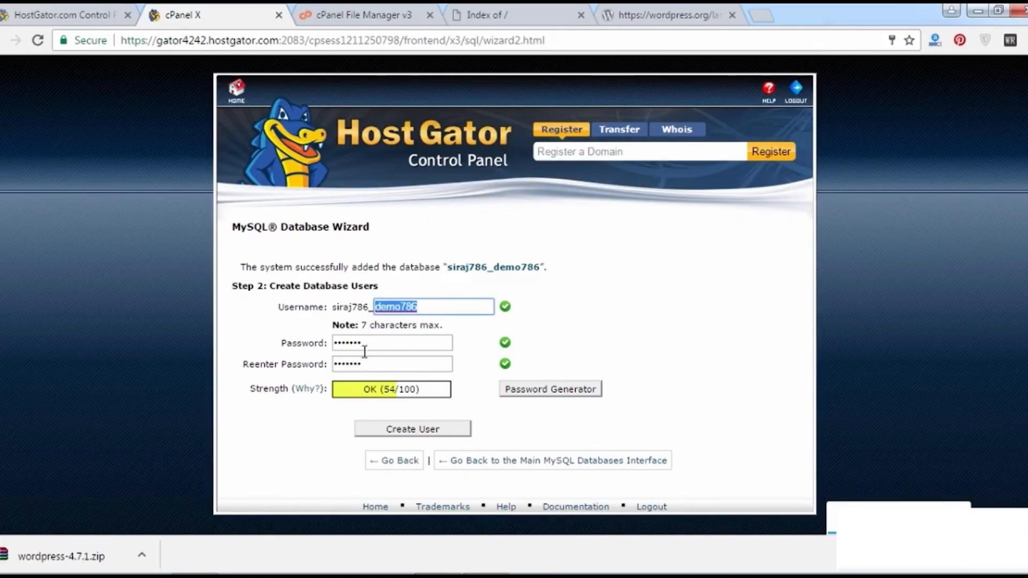
click(407, 434)
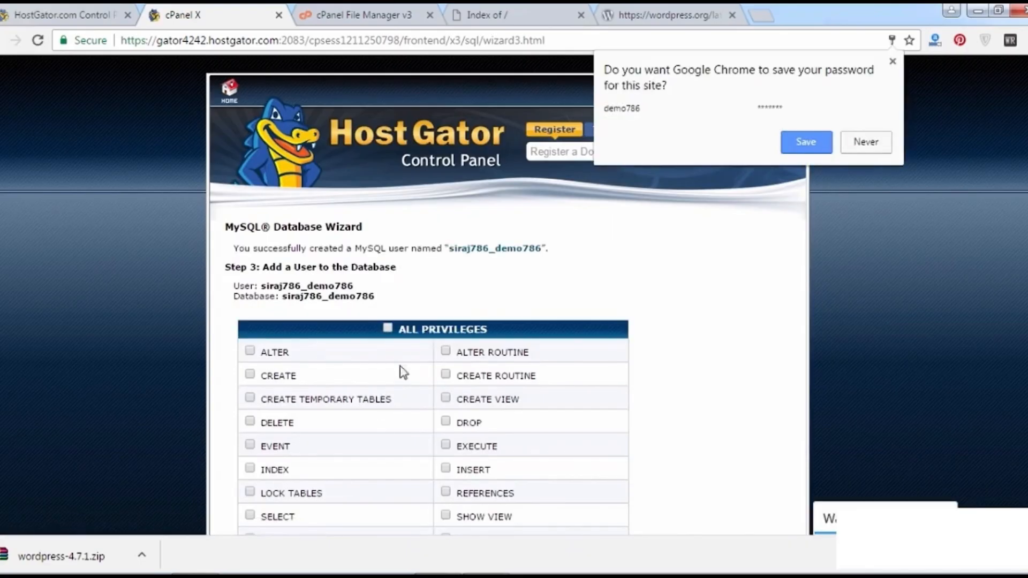
Grant siraj786_demo786 ALL PRIVILEGES on the siraj786_demo786 database and submit.
click(690, 281)
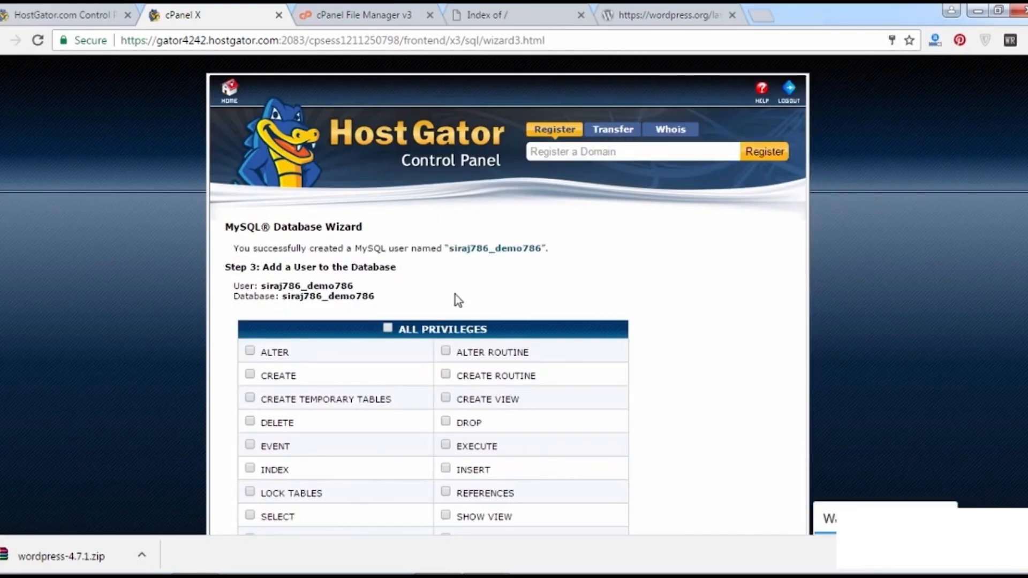
click(388, 327)
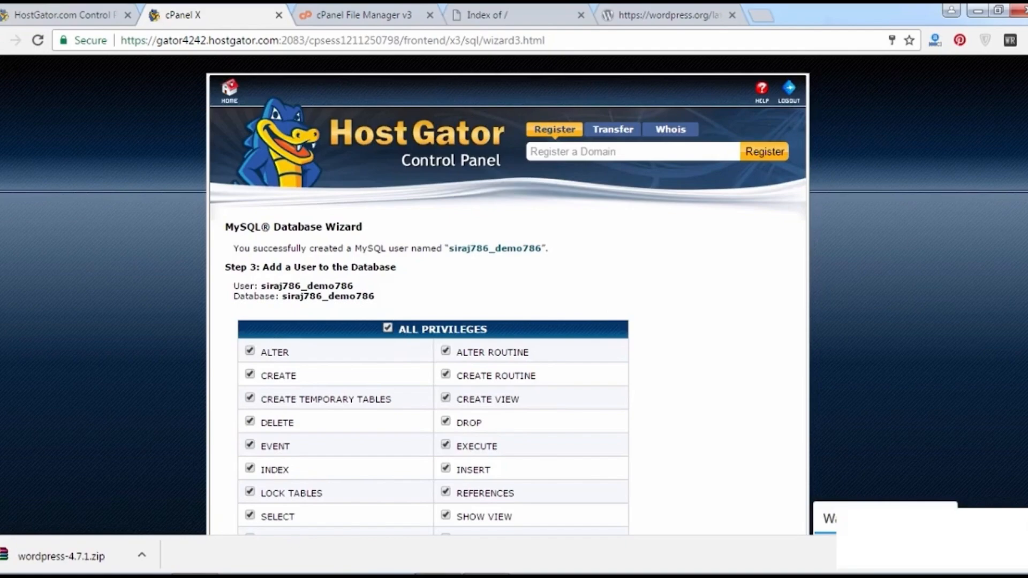
scroll(596, 229, down, 2)
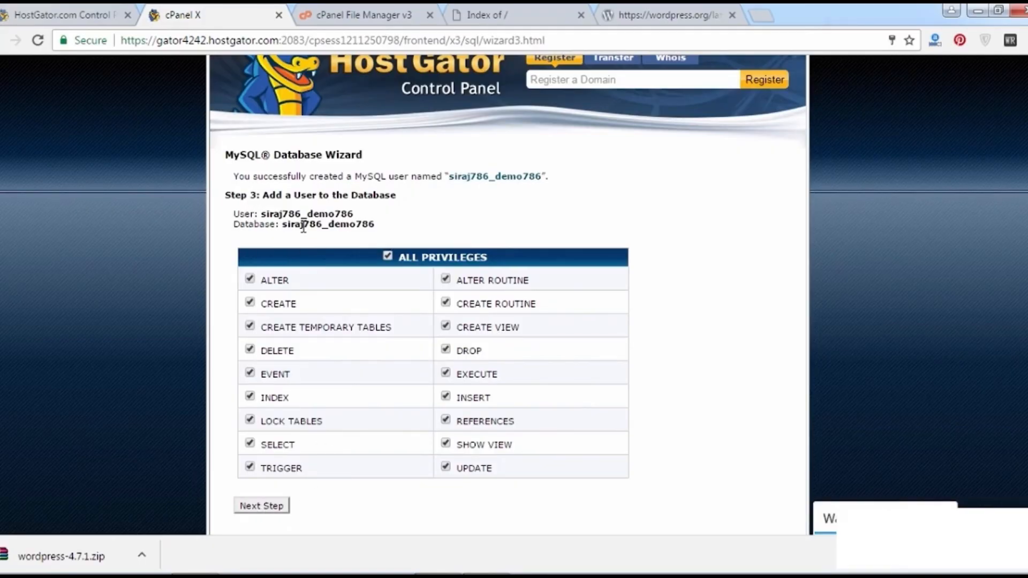
click(257, 508)
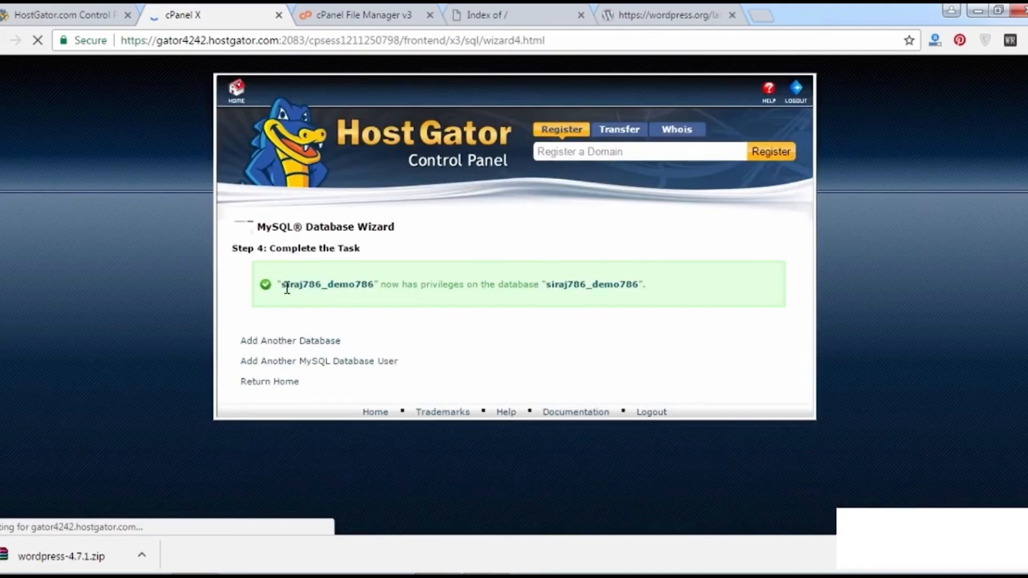
Review the confirmation that user siraj786_demo786 has privileges on siraj786_demo786, then go to File Manager.
drag(280, 285, 372, 285)
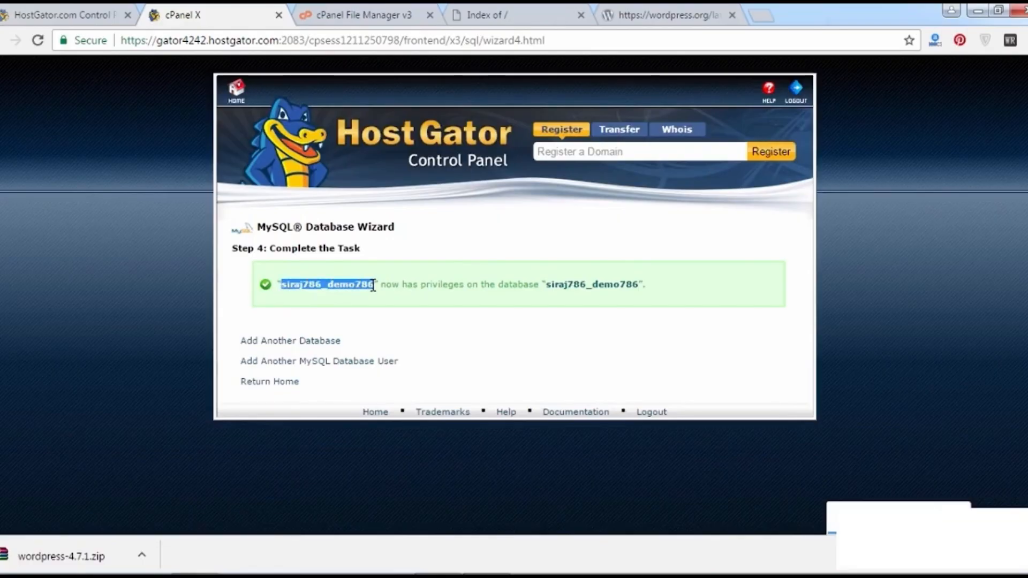
drag(638, 284, 626, 291)
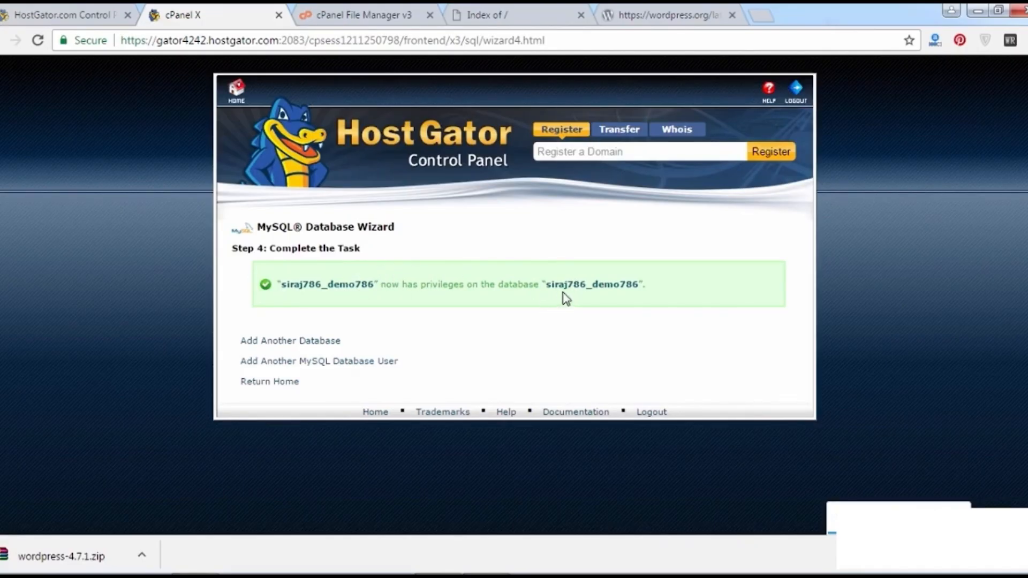
drag(594, 290, 639, 291)
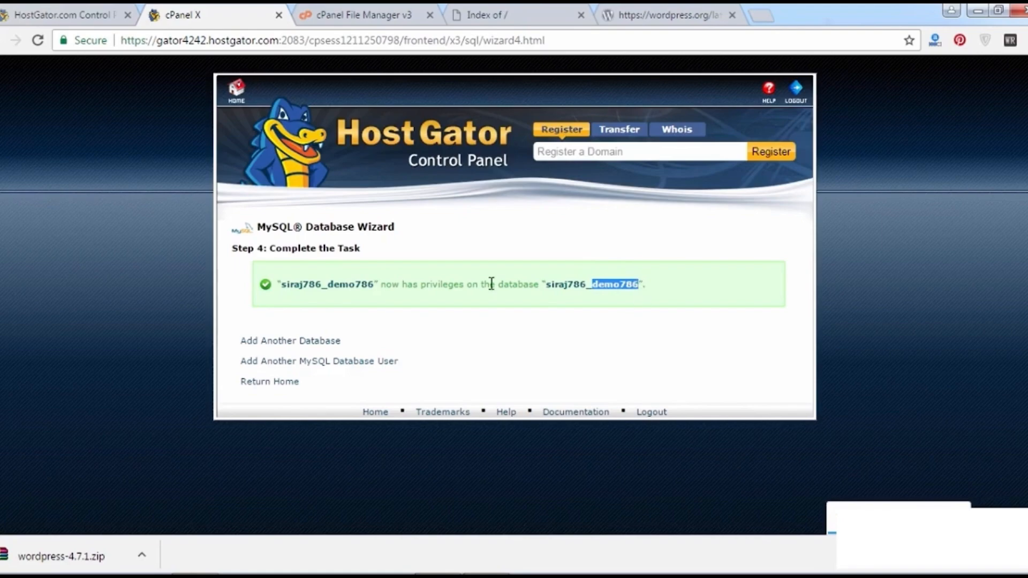
mouse_move(372, 287)
mouse_down()
mouse_move(298, 289)
mouse_move(372, 291)
mouse_up()
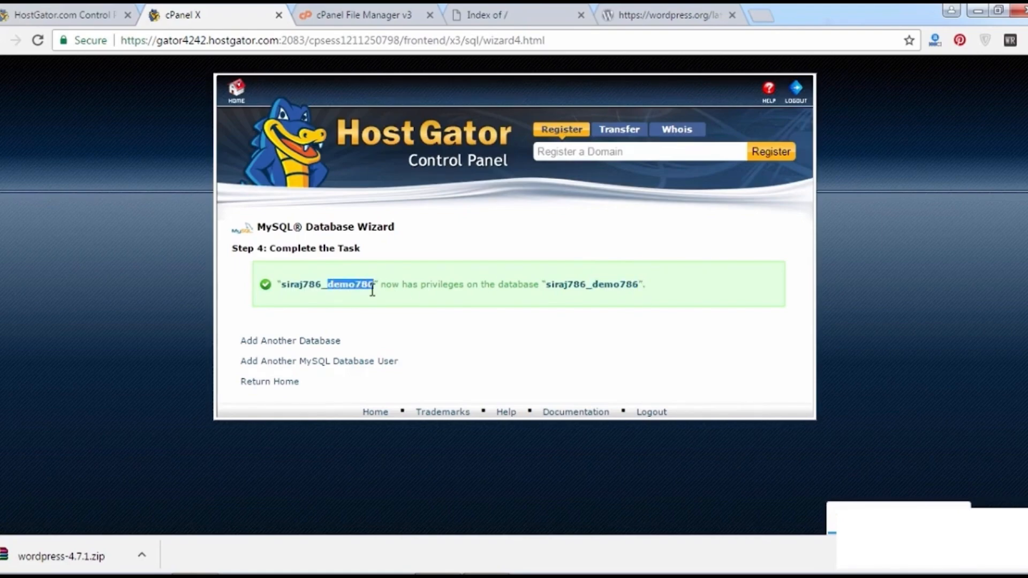
drag(593, 284, 634, 287)
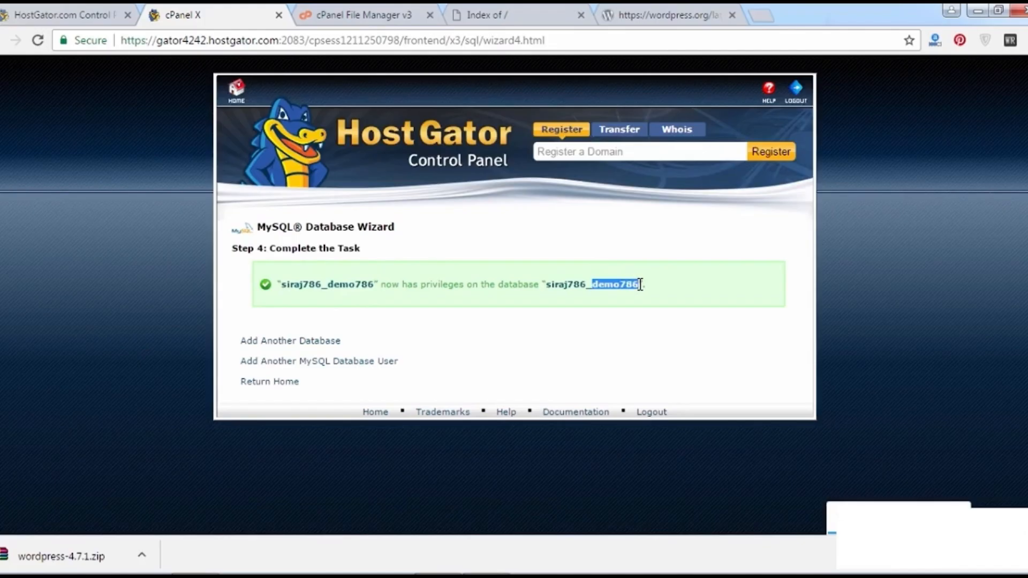
click(559, 313)
click(353, 15)
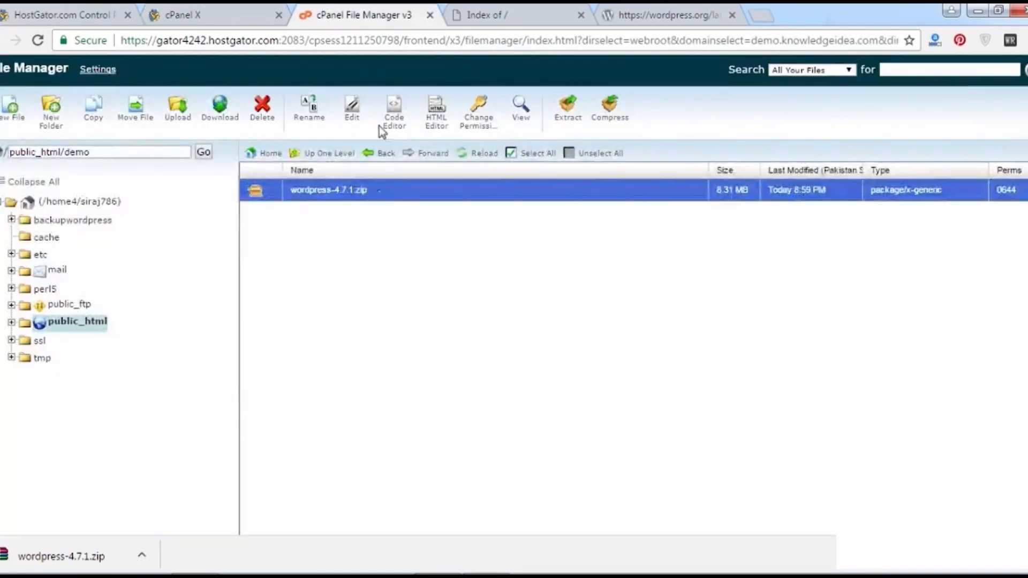
Extract wordpress-4.7.1.zip into /public_html/demo and reload to show the new wordpress folder.
right_click(274, 193)
click(287, 210)
click(517, 13)
click(389, 20)
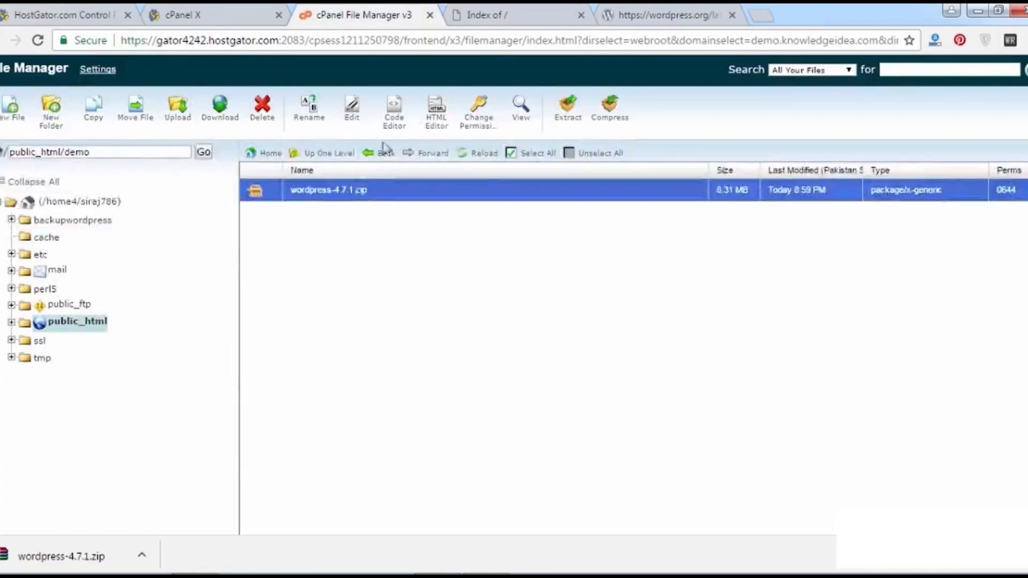
right_click(359, 187)
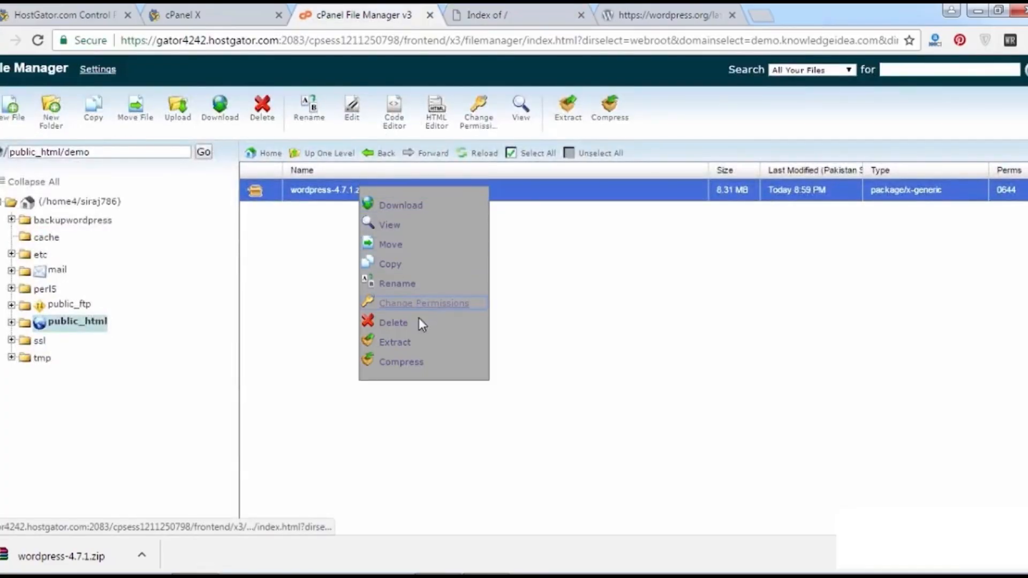
click(420, 342)
click(633, 347)
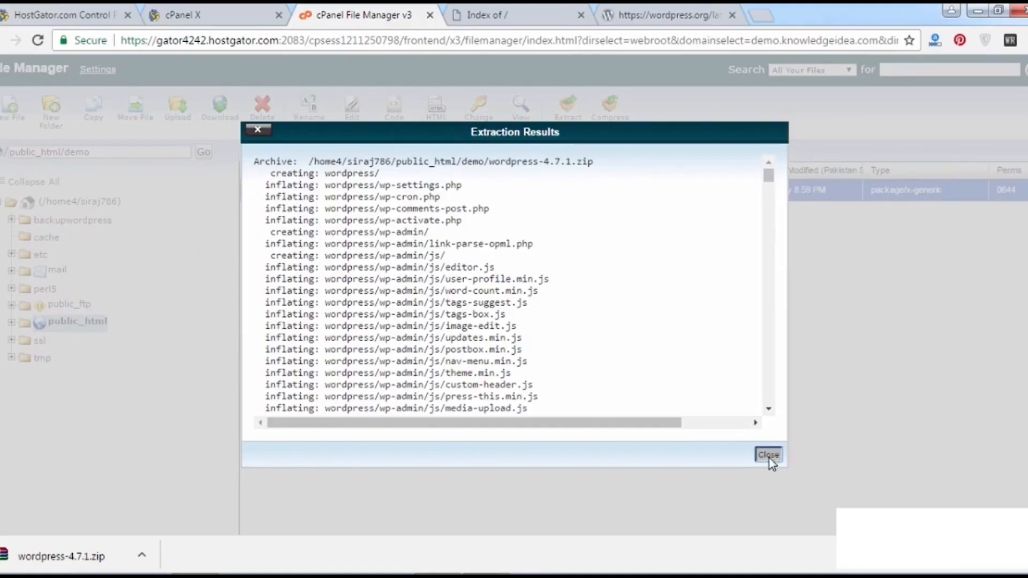
click(770, 459)
click(484, 155)
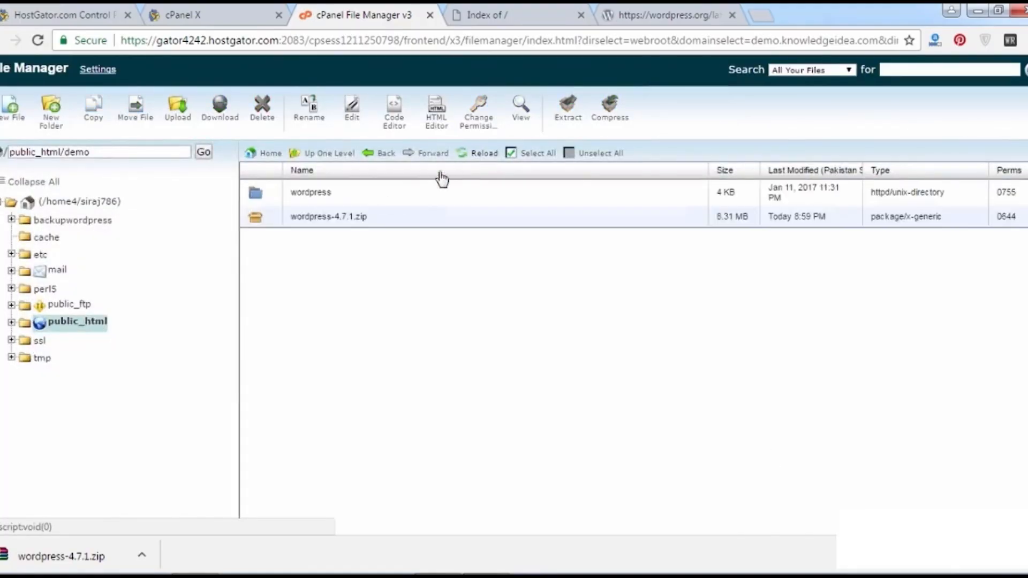
Open the extracted wordpress folder in File Manager and check the demo site's directory listing.
double_click(260, 194)
click(522, 156)
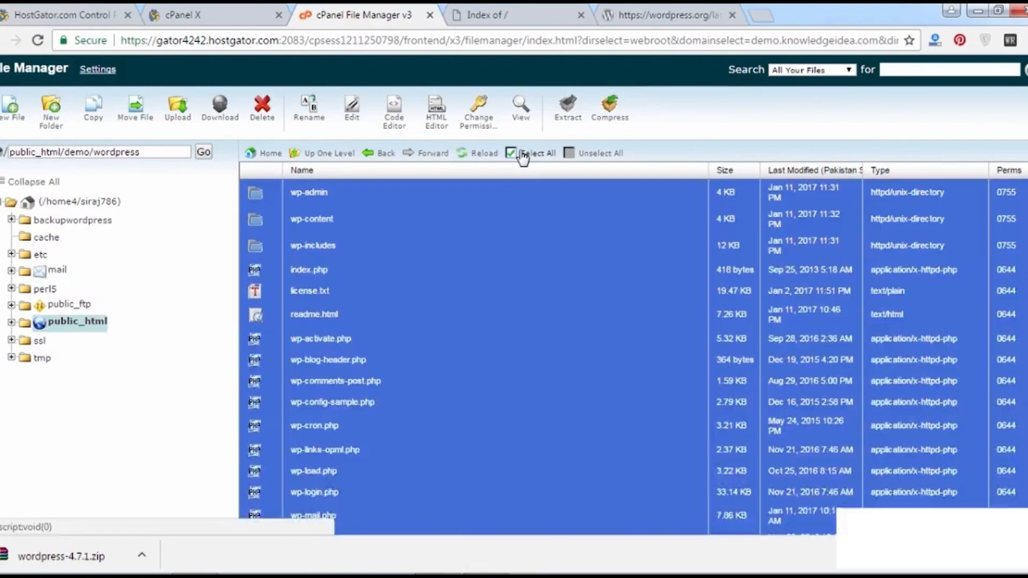
click(508, 16)
click(176, 41)
click(35, 41)
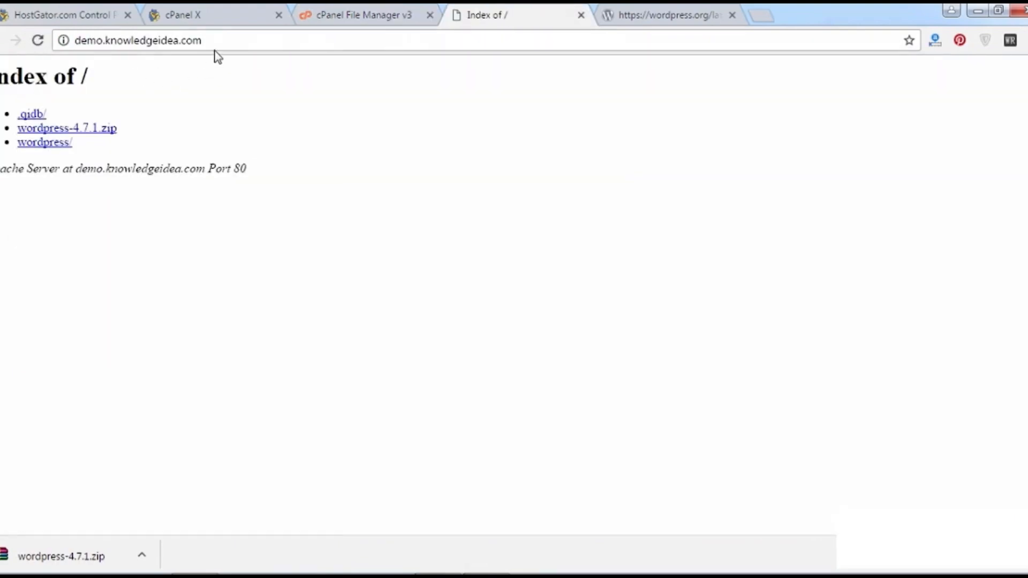
click(372, 14)
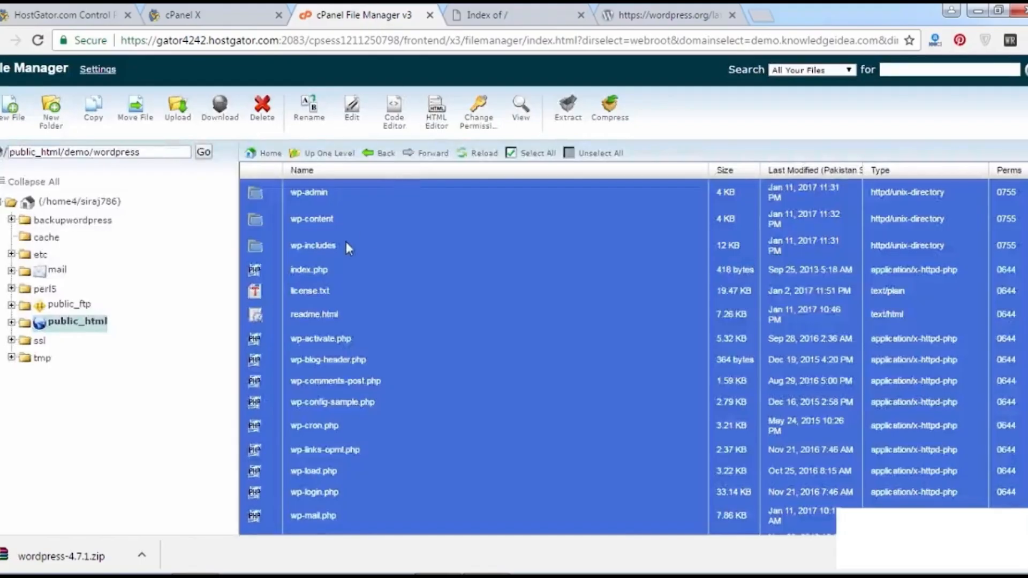
click(346, 220)
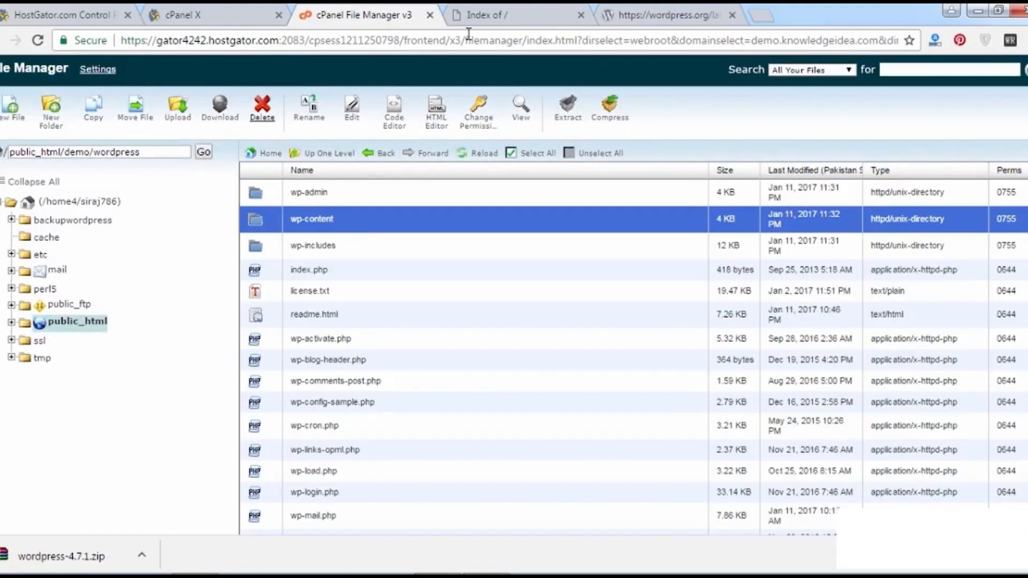
Load demo.knowledgeidea.com/wordpress to reach the WordPress setup language page.
click(484, 17)
click(257, 38)
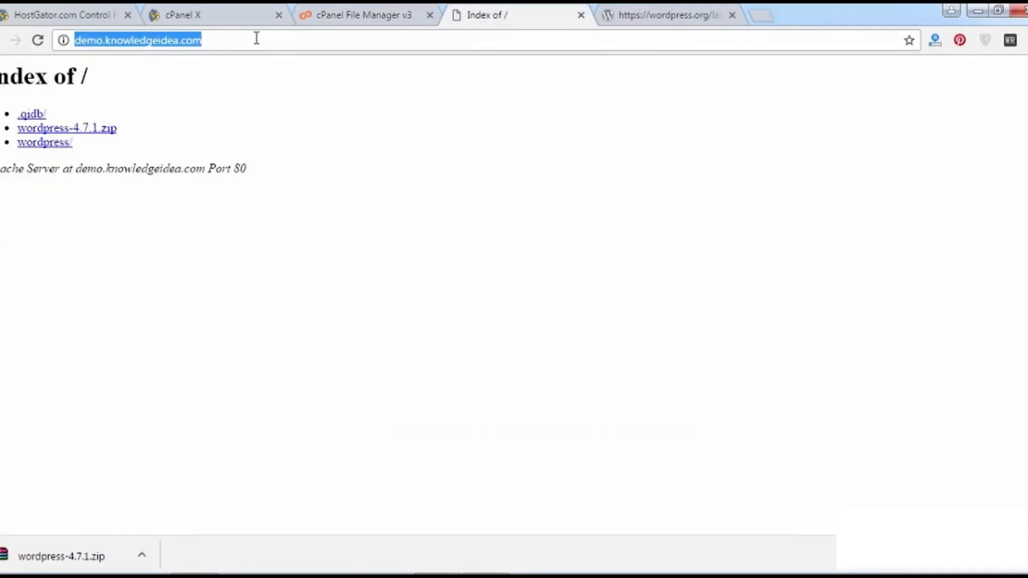
click(256, 39)
text(/)
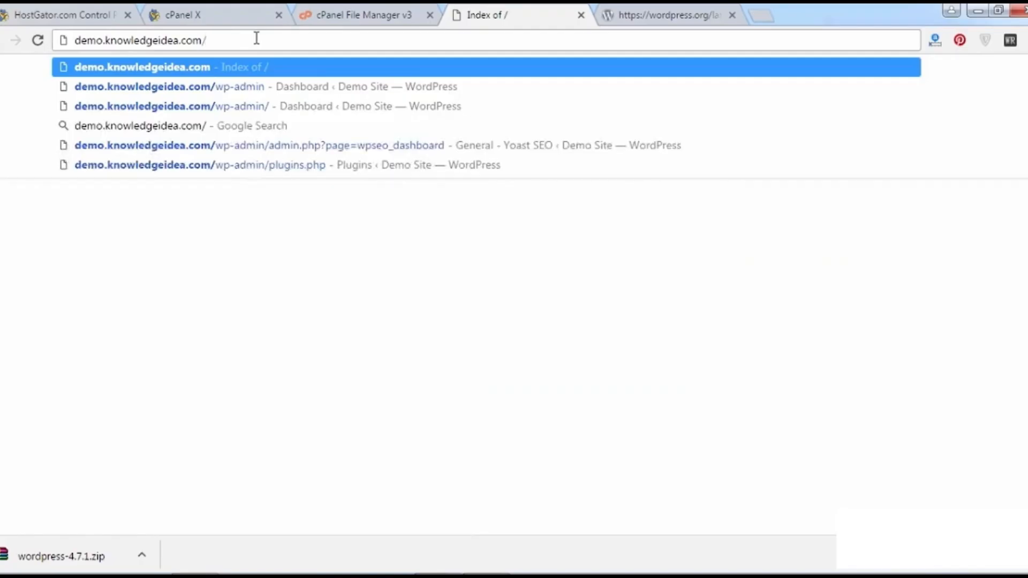
text(wordpress)
key(Return)
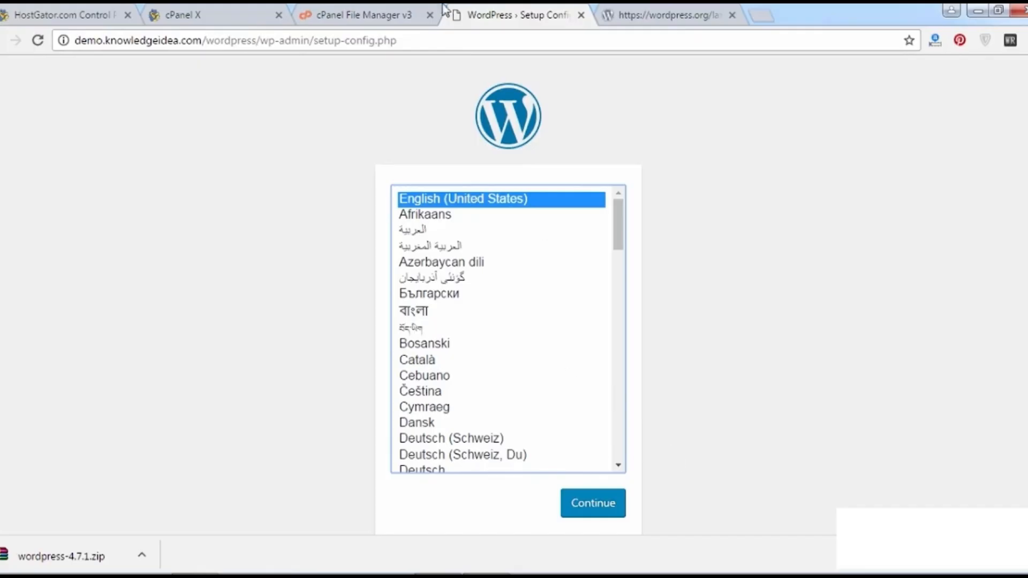
click(403, 22)
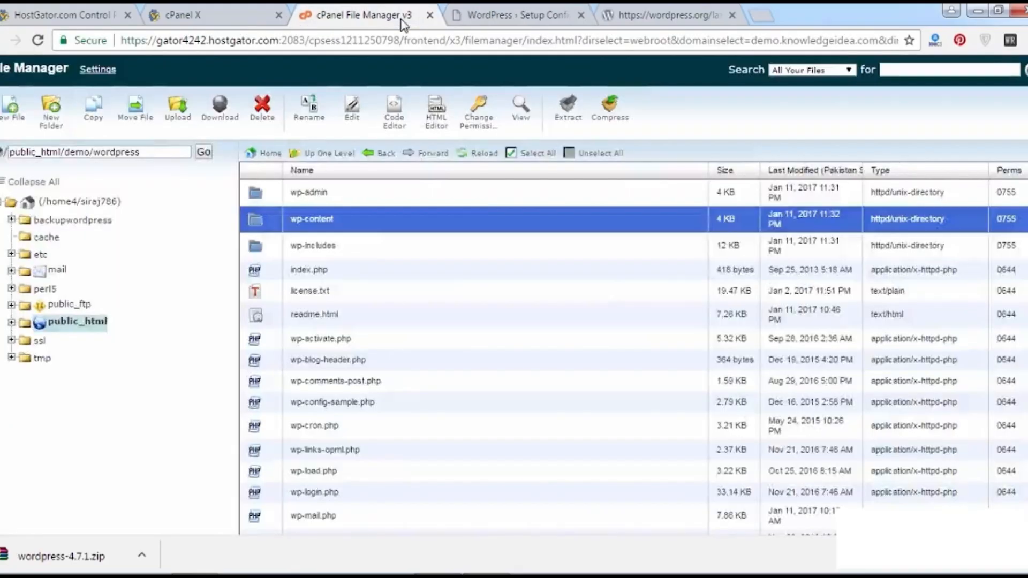
Move all files from the wordpress folder up into public_html/demo.
click(356, 245)
key(ctrl+a)
ctrl+click(355, 245)
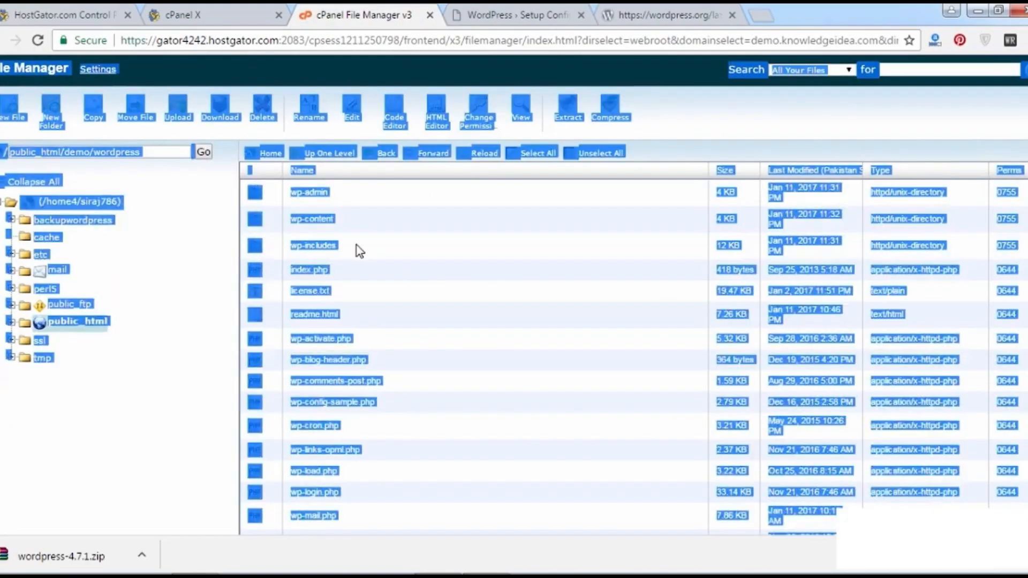
click(144, 404)
click(535, 154)
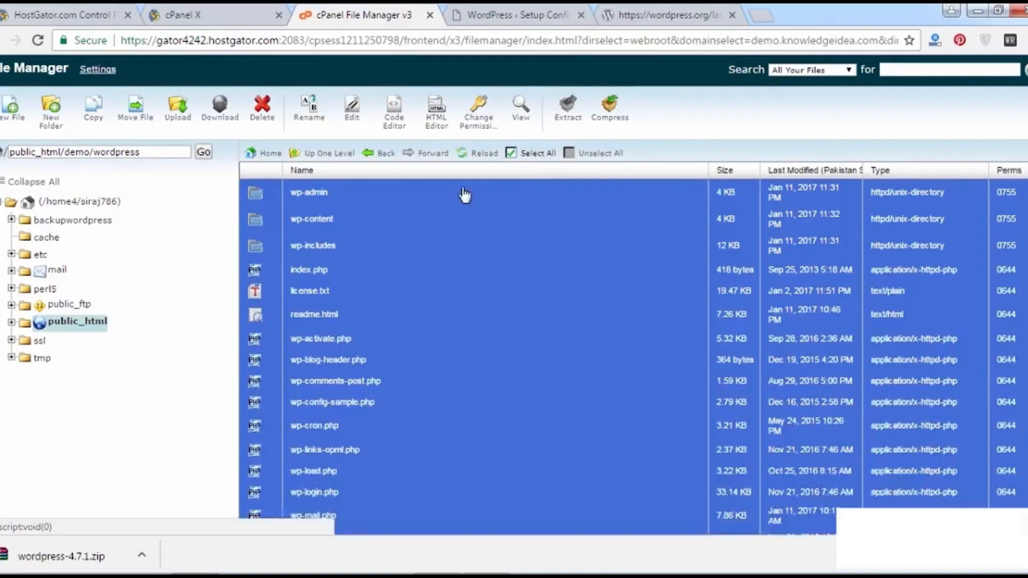
right_click(393, 215)
click(423, 231)
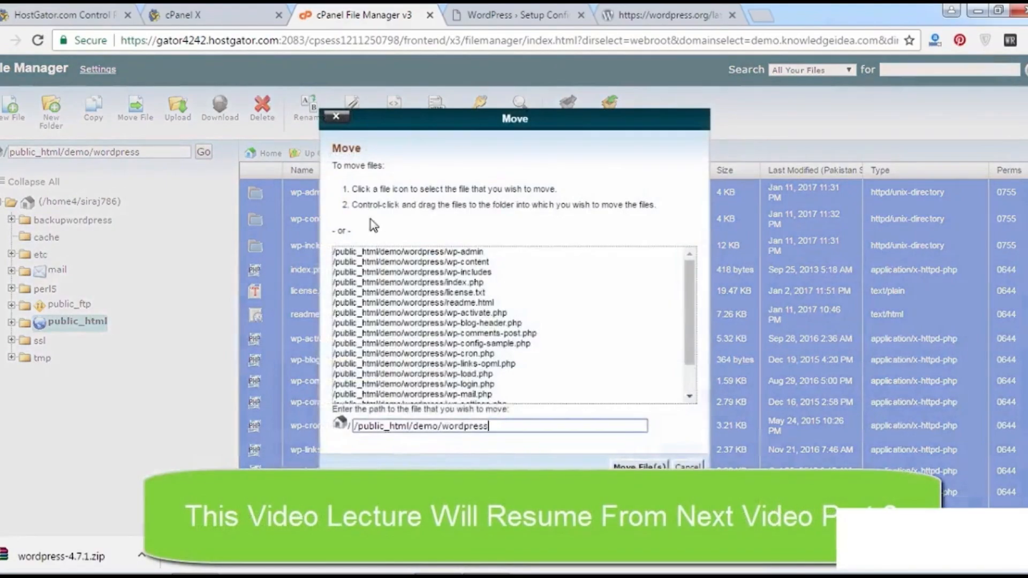
double_click(462, 424)
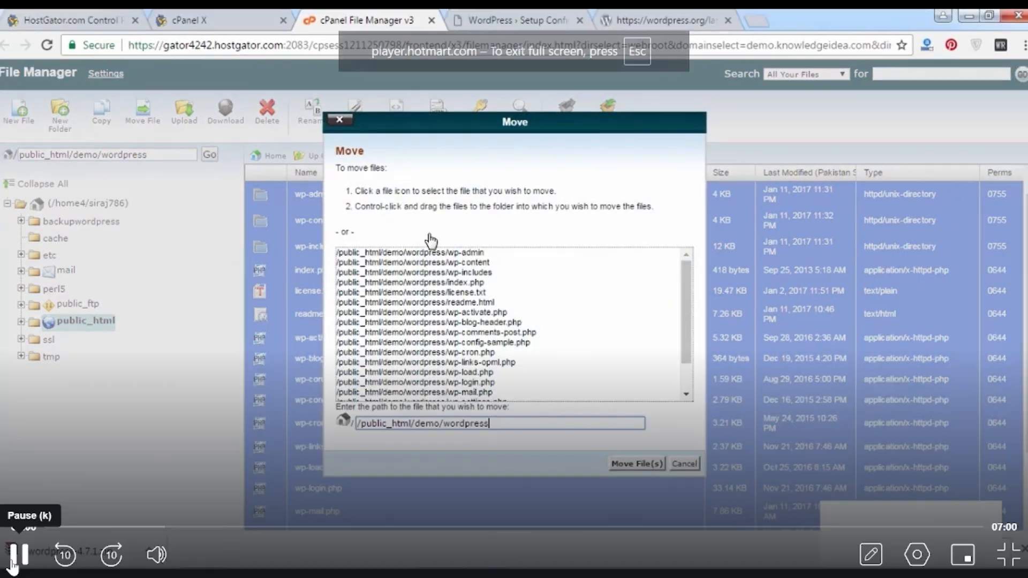
drag(444, 424, 511, 425)
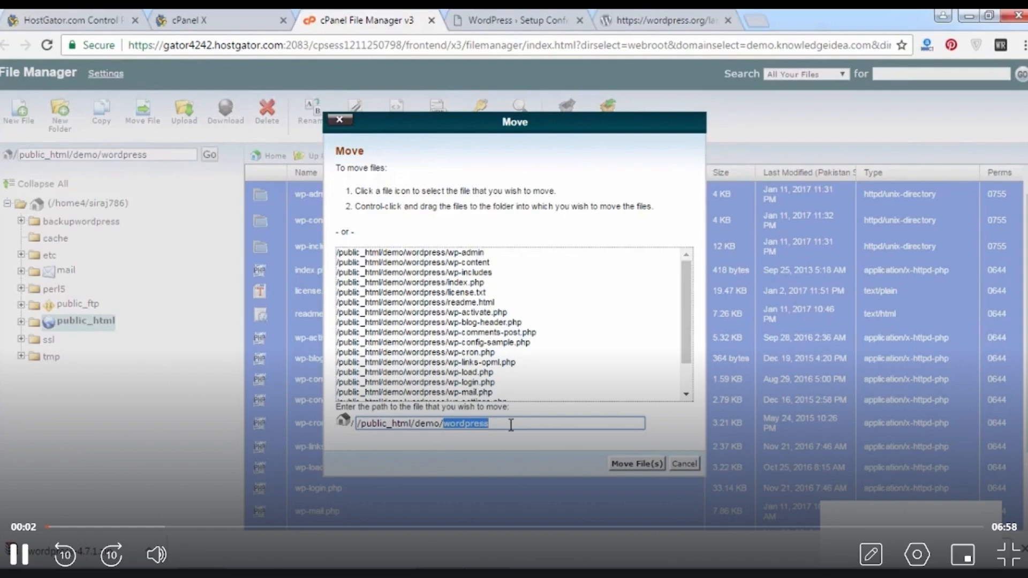
key(BackSpace)
click(636, 462)
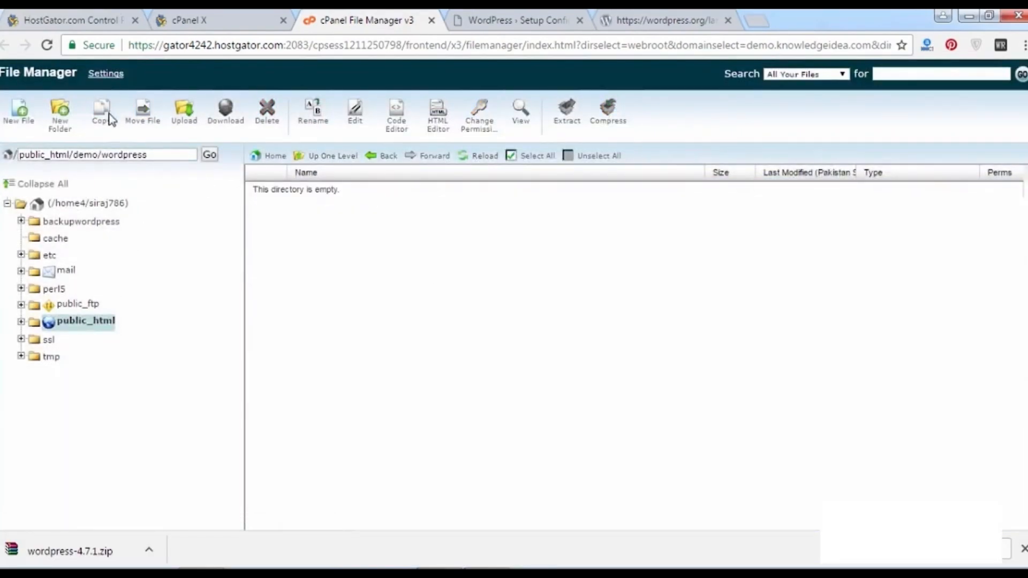
Show public_html/demo and delete the leftover wordpress folder and wordpress-4.7.1.zip.
click(102, 154)
drag(102, 154, 225, 170)
key(BackSpace)
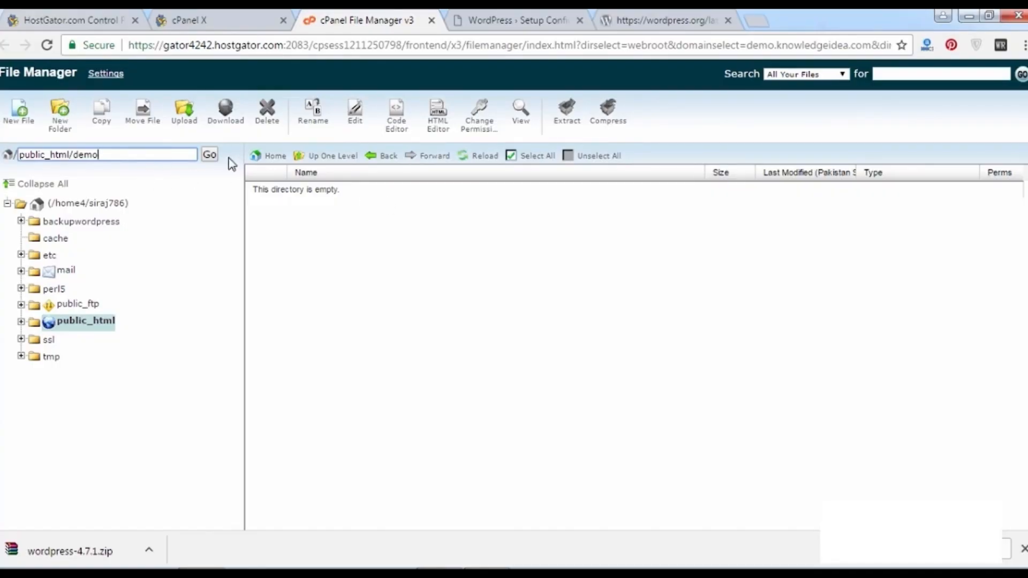
click(209, 155)
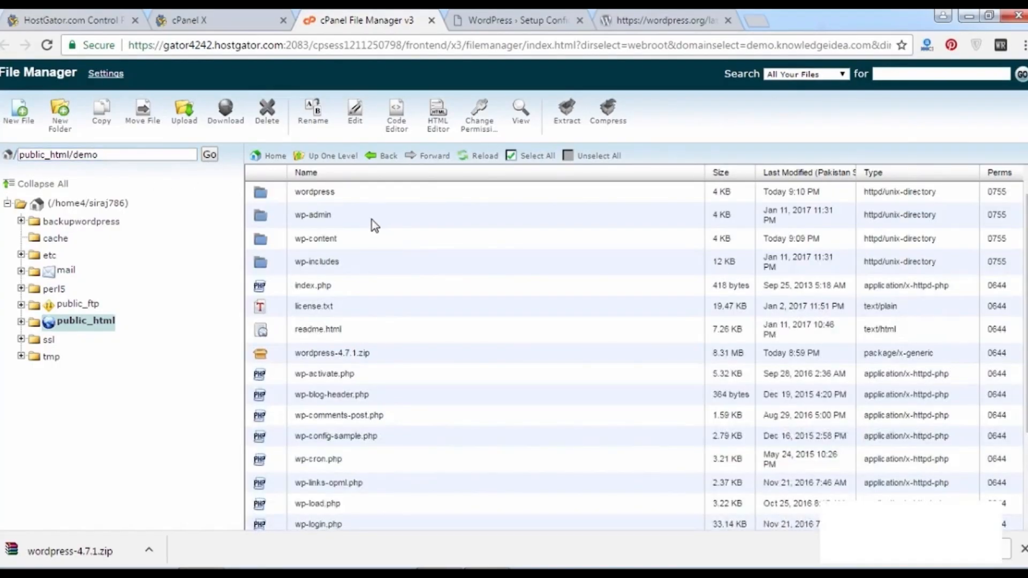
click(277, 196)
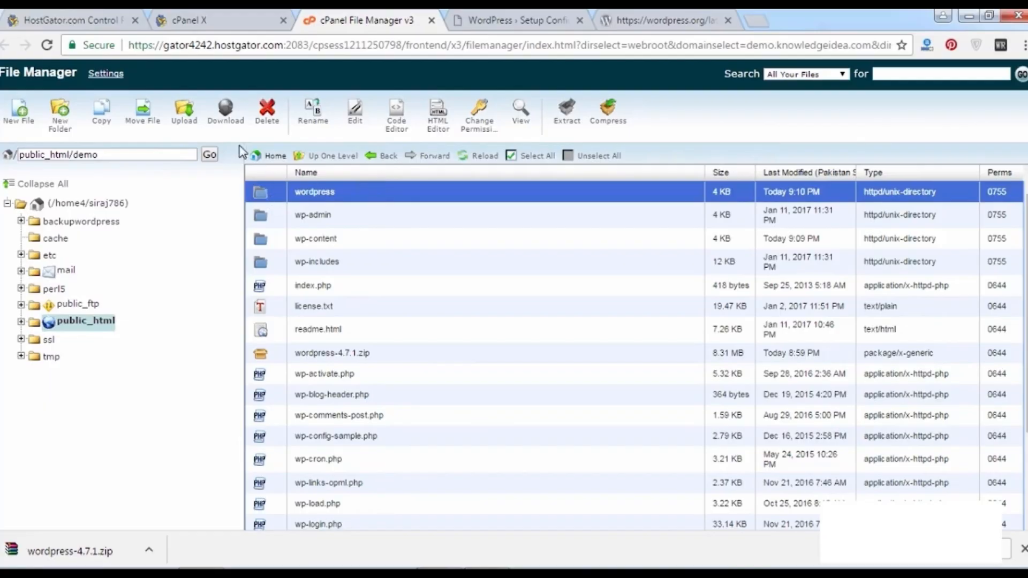
click(274, 128)
click(622, 341)
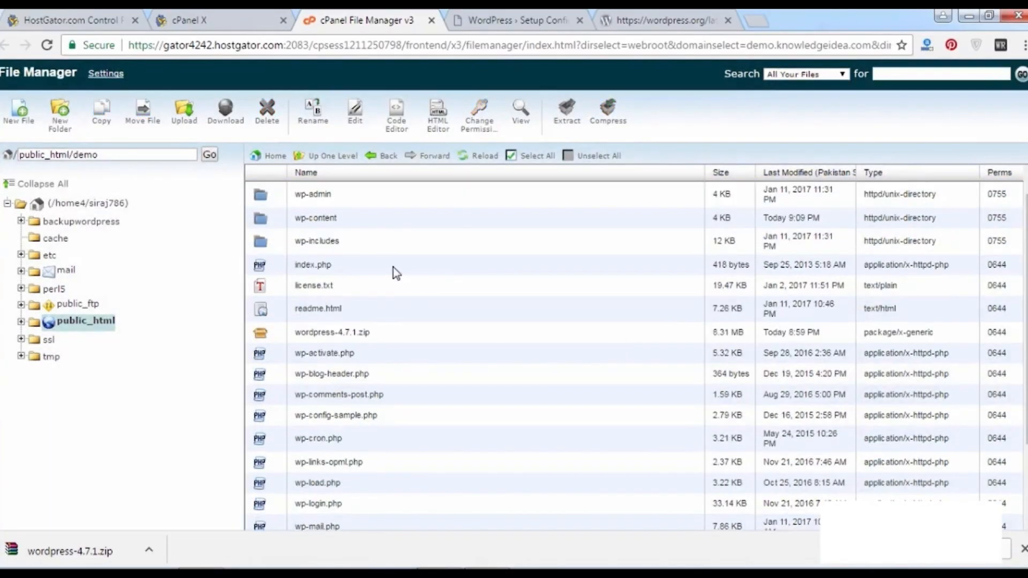
click(271, 332)
click(272, 128)
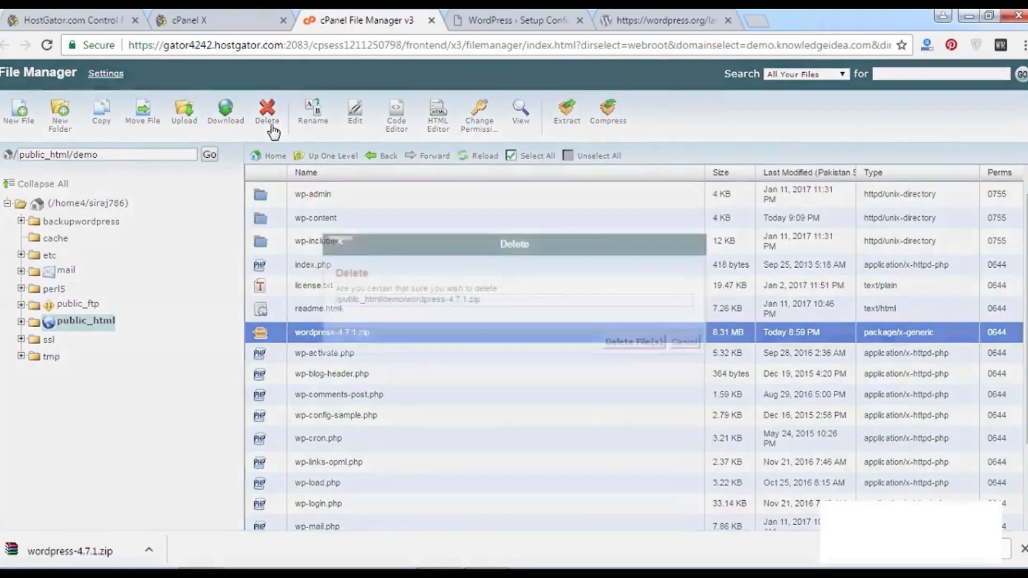
click(618, 345)
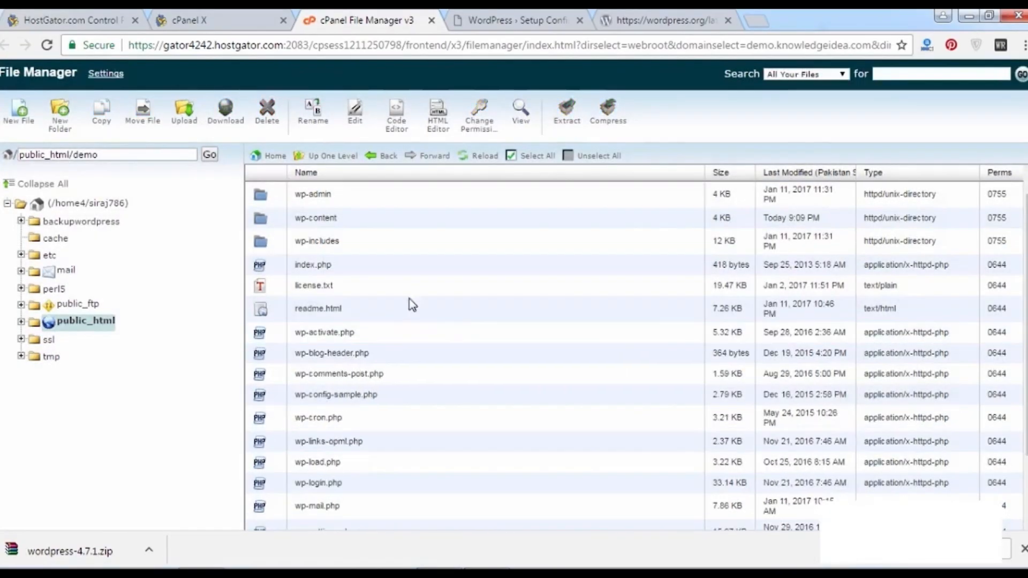
Load WordPress setup from demo.knowledgeidea.com, removing /wordpress from the address.
click(471, 17)
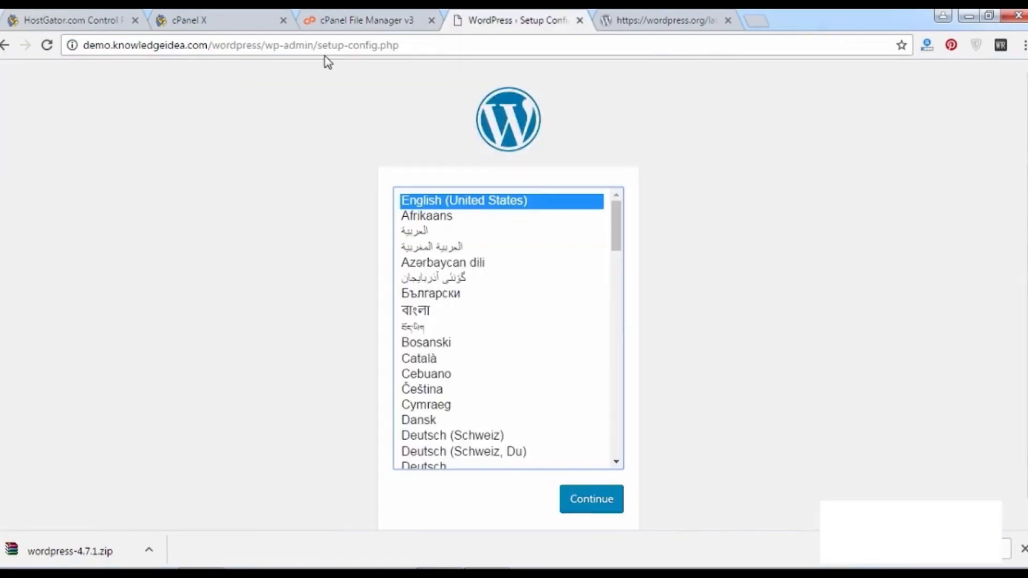
click(249, 43)
key(Return)
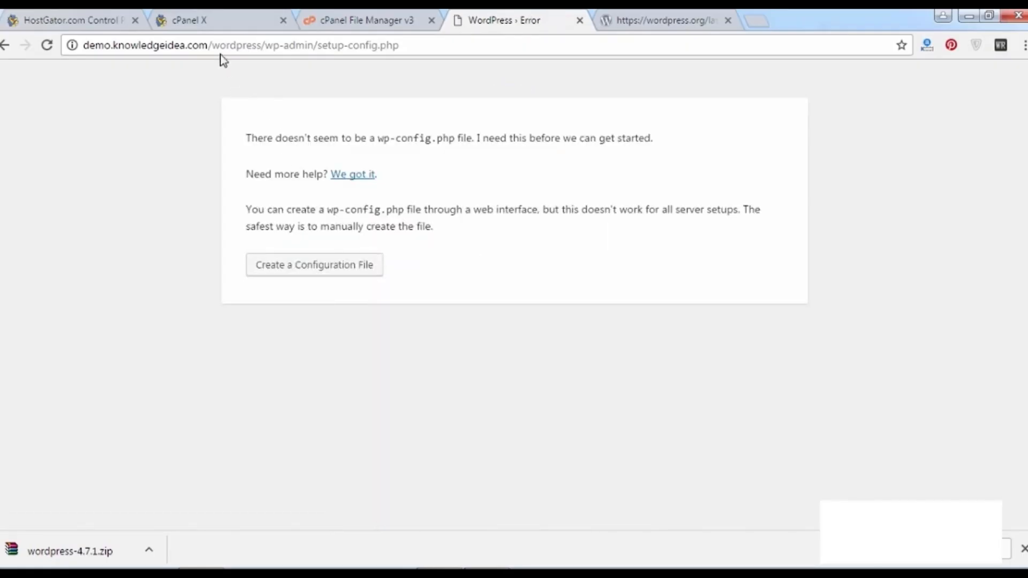
drag(213, 42, 583, 117)
key(BackSpace)
key(Return)
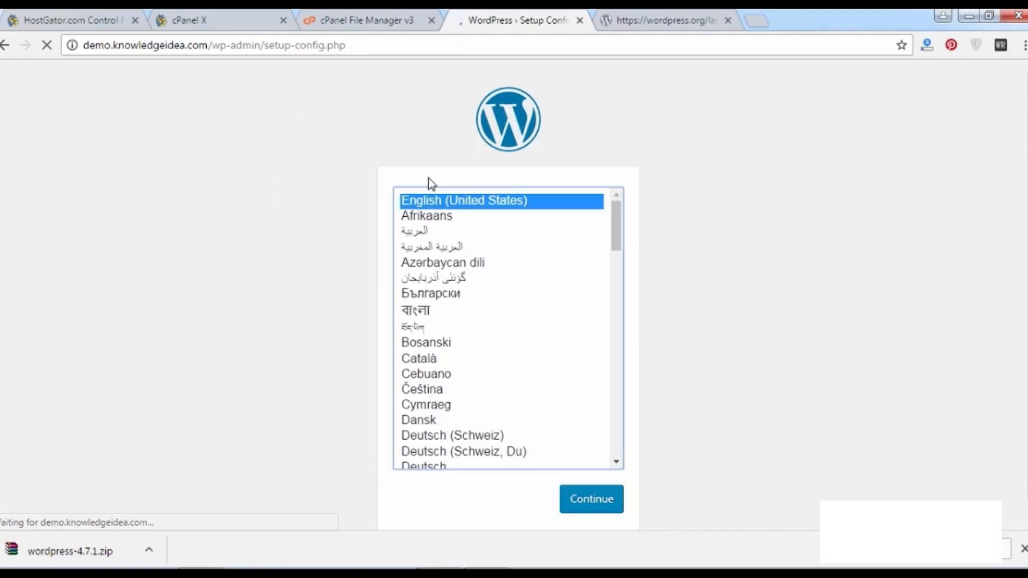
Keep English (United States) and proceed to the page listing required database details.
click(577, 497)
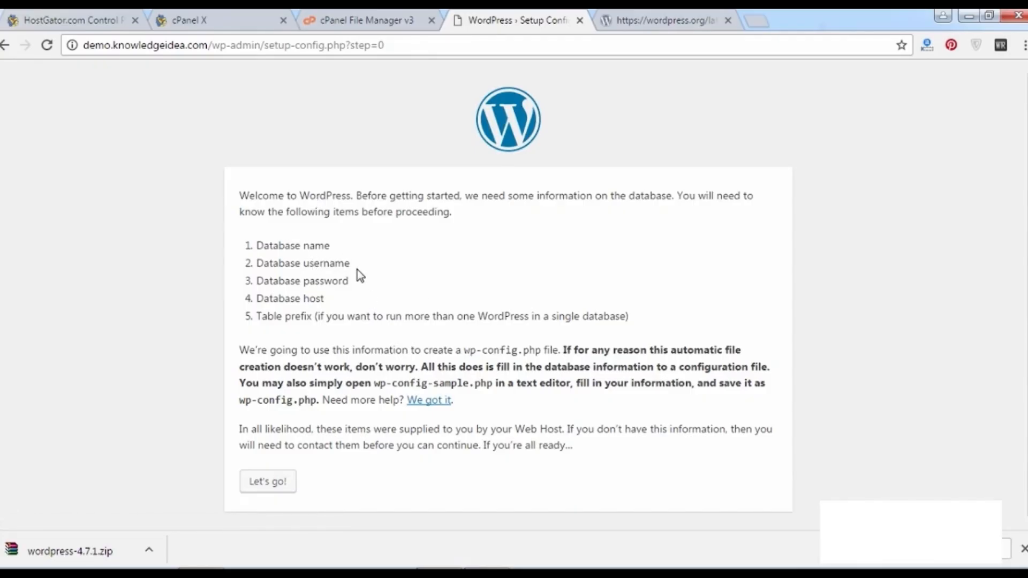
drag(329, 299, 269, 299)
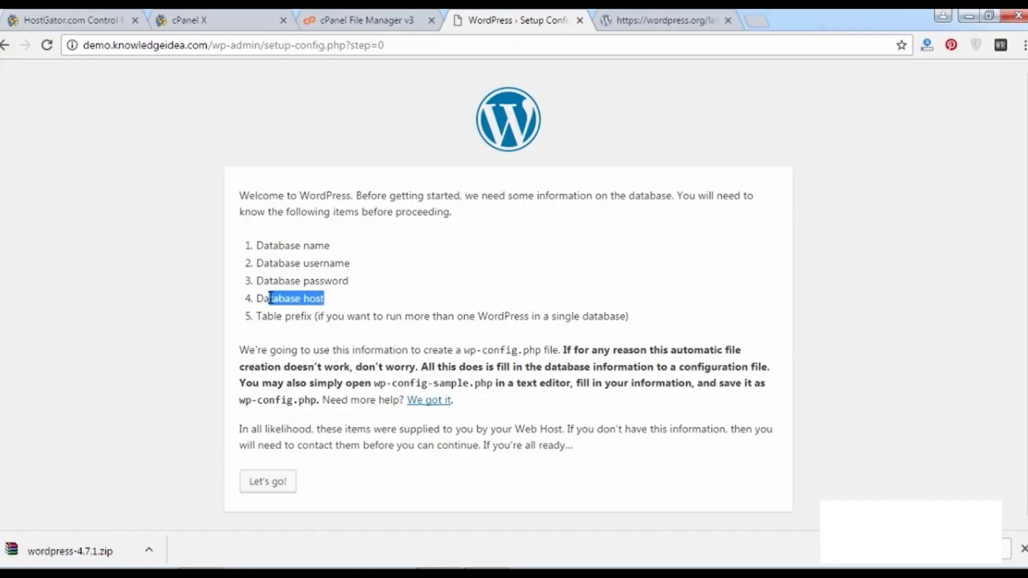
click(271, 297)
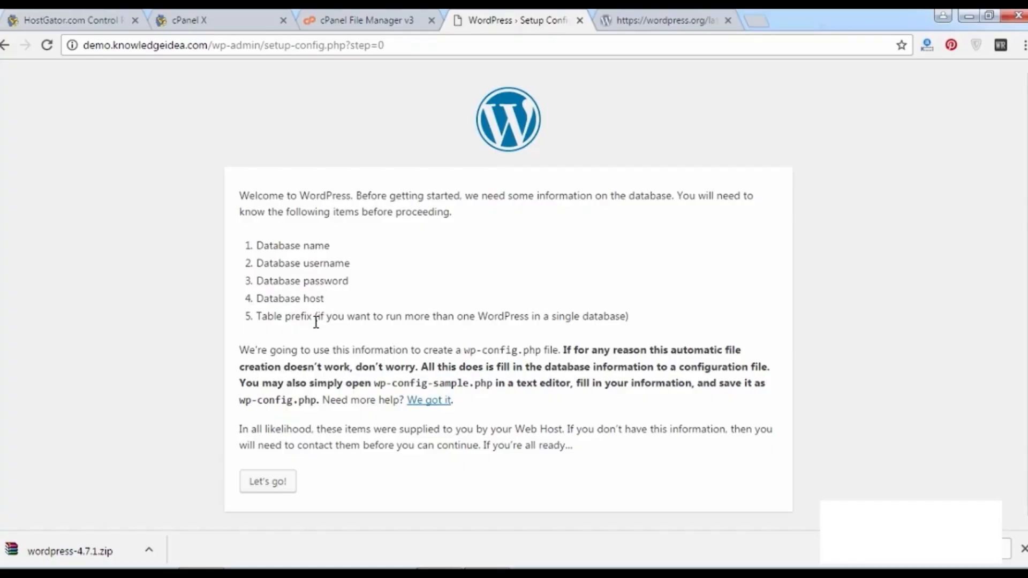
Copy the new database's name from the cPanel MySQL wizard into the Database Name field.
click(275, 482)
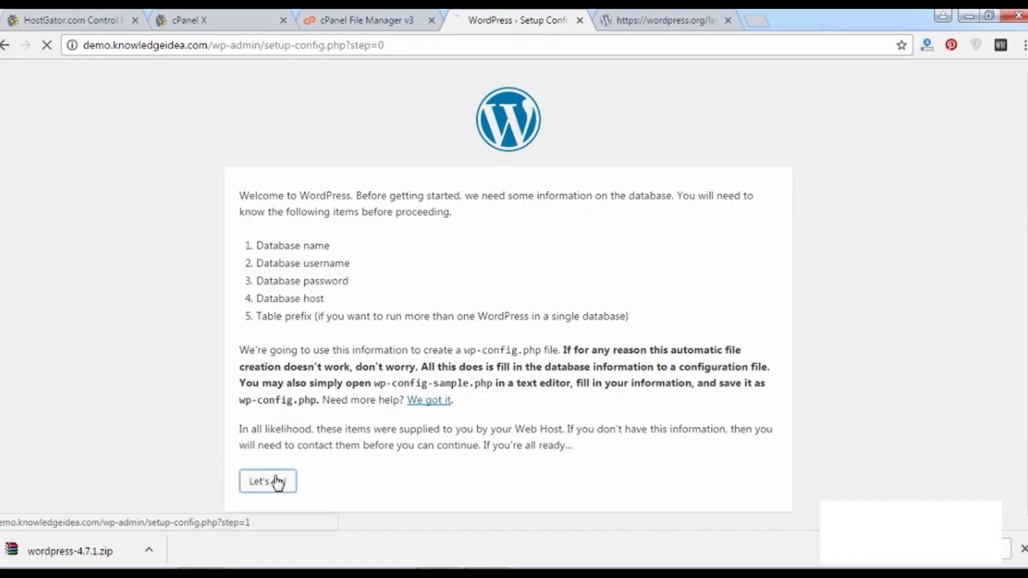
drag(439, 235, 302, 238)
click(382, 16)
click(278, 12)
drag(252, 12, 394, 11)
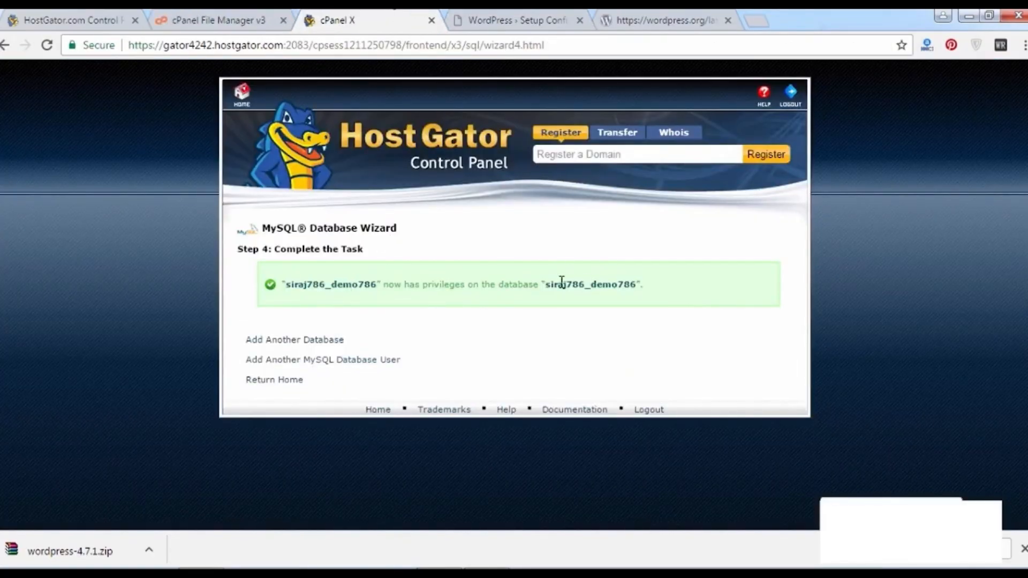
drag(545, 285, 635, 280)
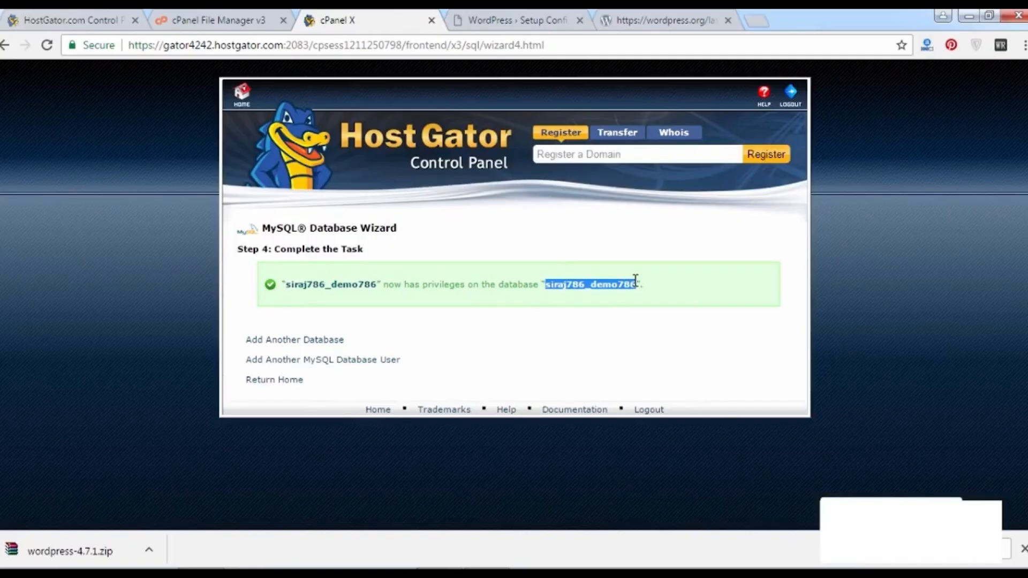
key(ctrl+c)
click(490, 17)
key(ctrl+v)
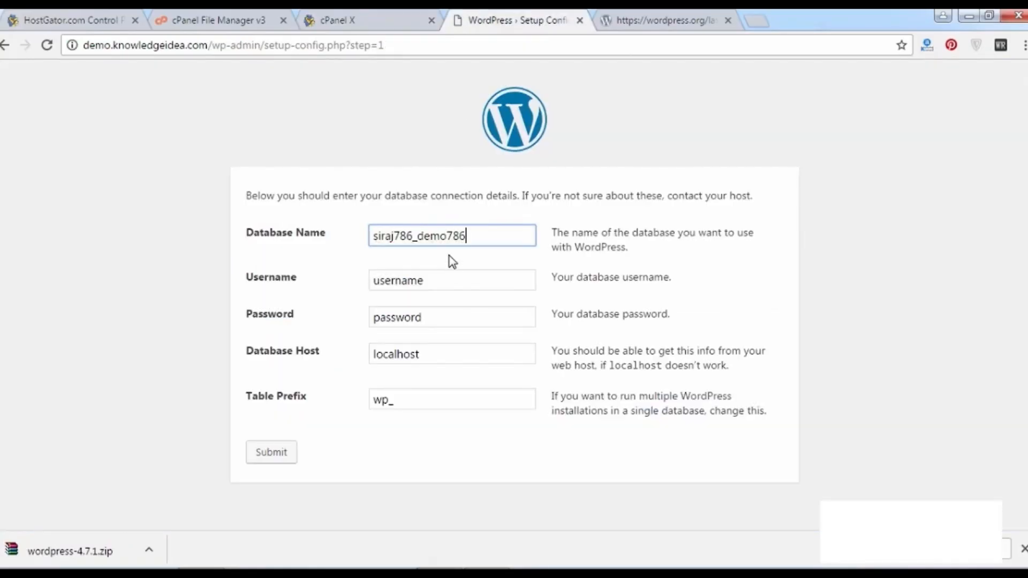
Paste the database user from the wizard into the Username field.
click(397, 12)
click(268, 18)
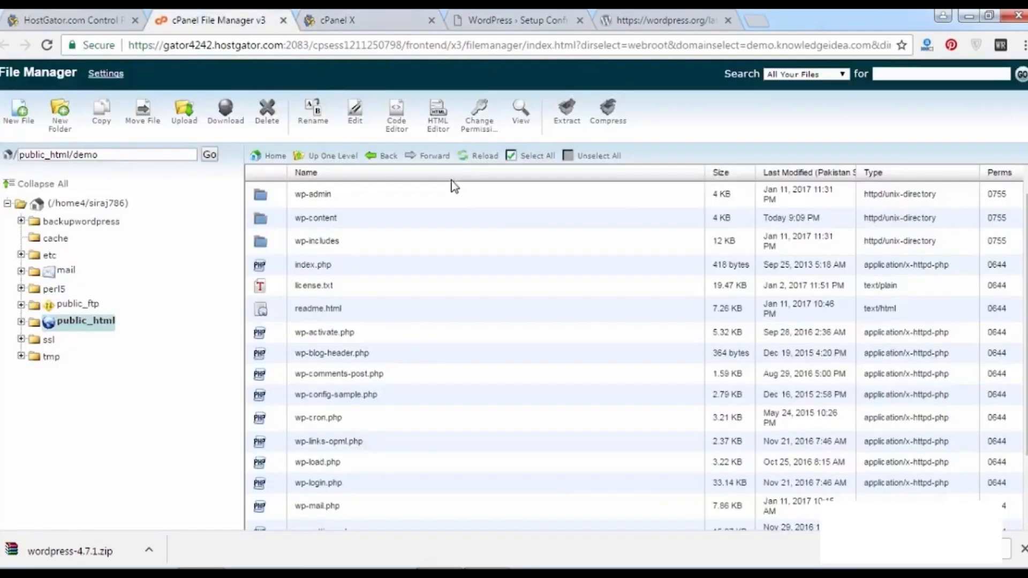
click(404, 16)
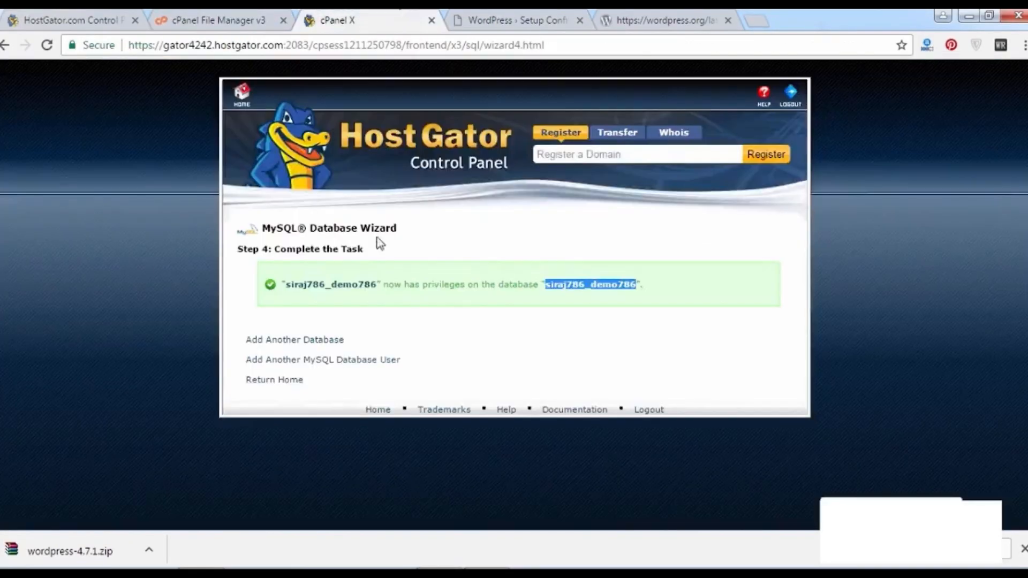
click(548, 15)
double_click(452, 286)
key(ctrl+v)
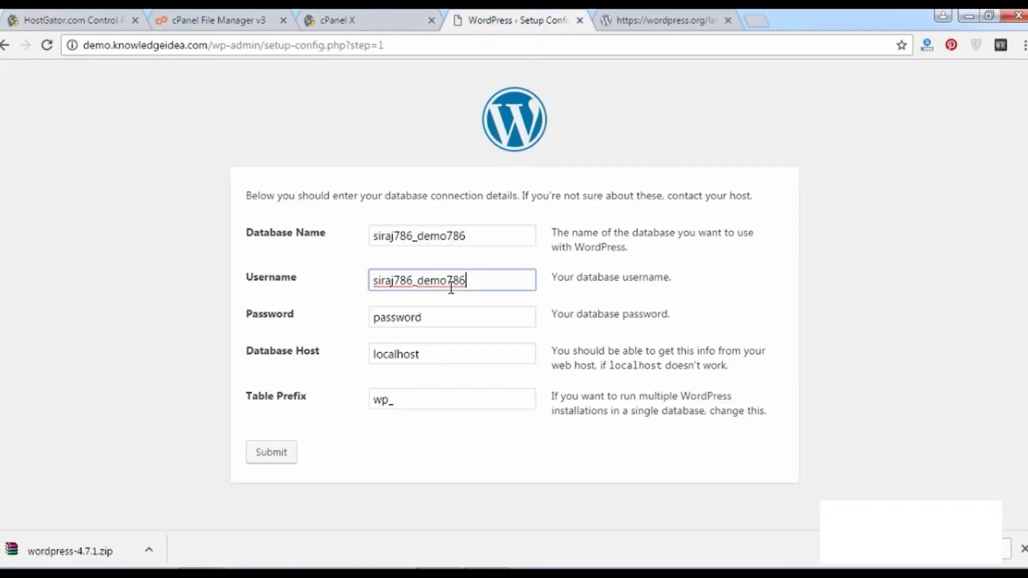
drag(417, 282, 496, 292)
click(436, 316)
drag(414, 283, 352, 276)
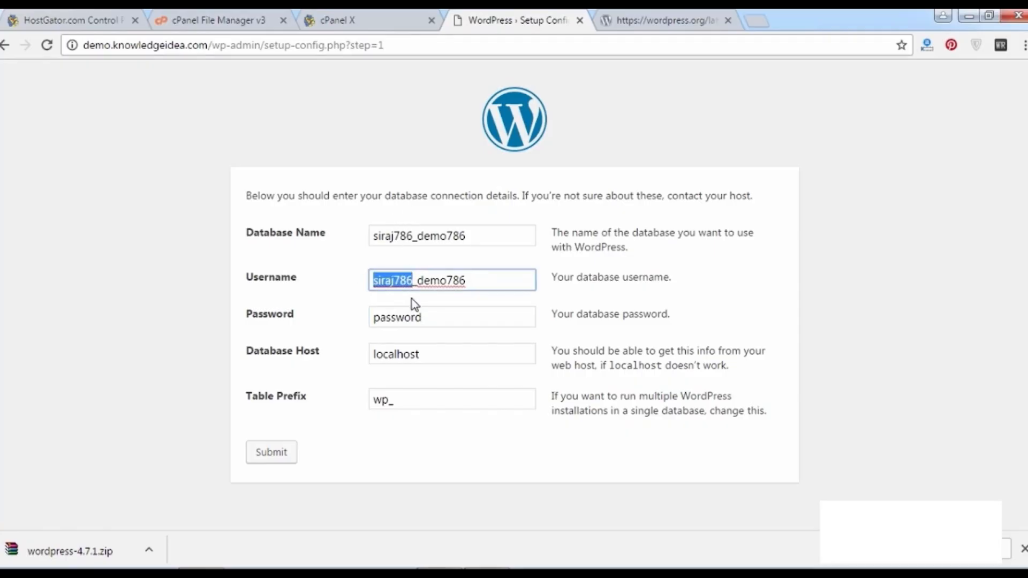
Paste the database password, keep localhost as the host, and submit the connection details.
double_click(429, 317)
key(ctrl+v)
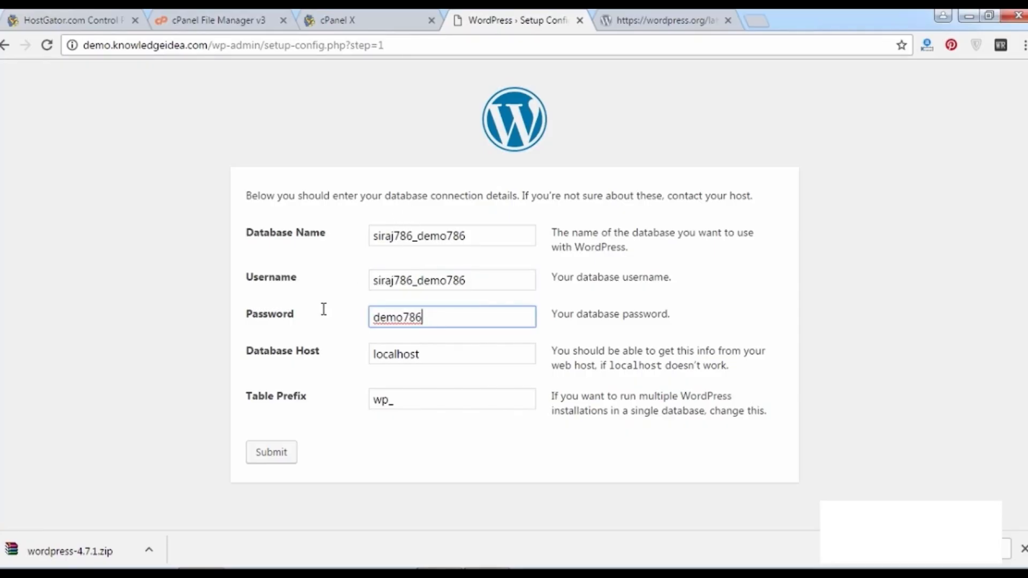
key(Tab)
click(319, 327)
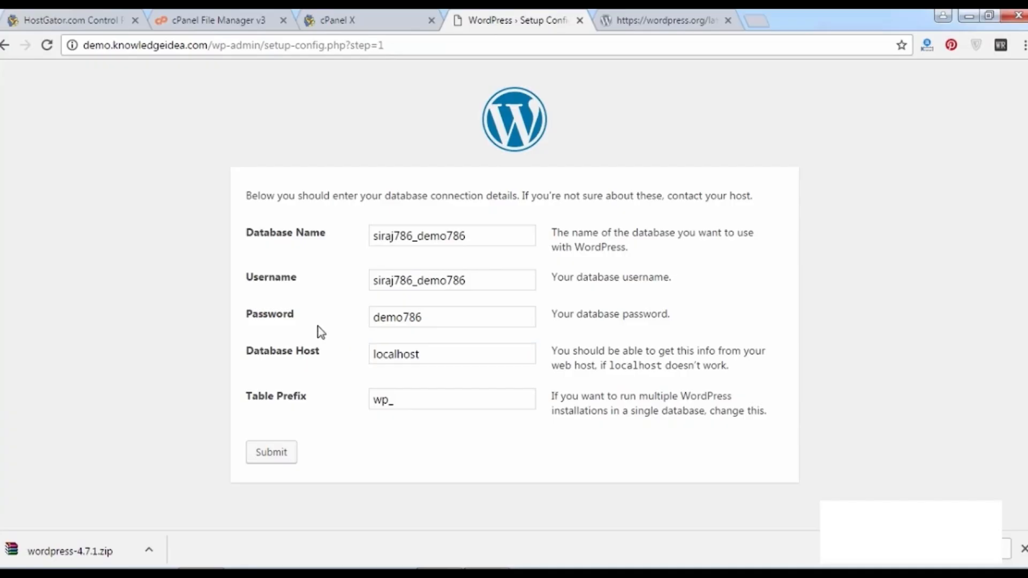
click(283, 454)
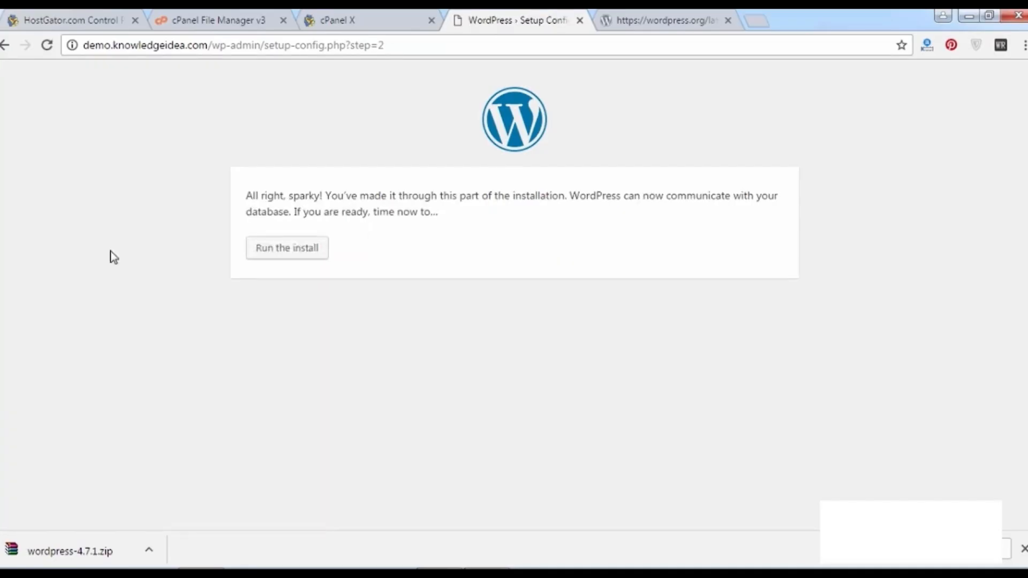
Review the 'All right, sparky!' connection message, check the cPanel wizard tab, then return to setup.
drag(249, 196, 664, 220)
click(665, 220)
click(343, 16)
click(489, 12)
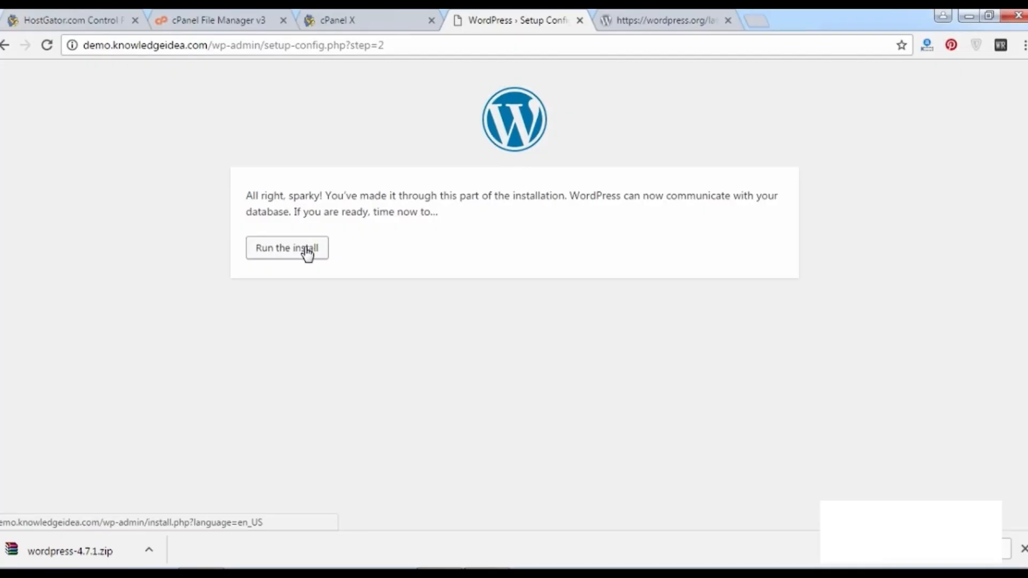
Start the install, enter the site title and set the admin username to 'Demo'.
click(308, 249)
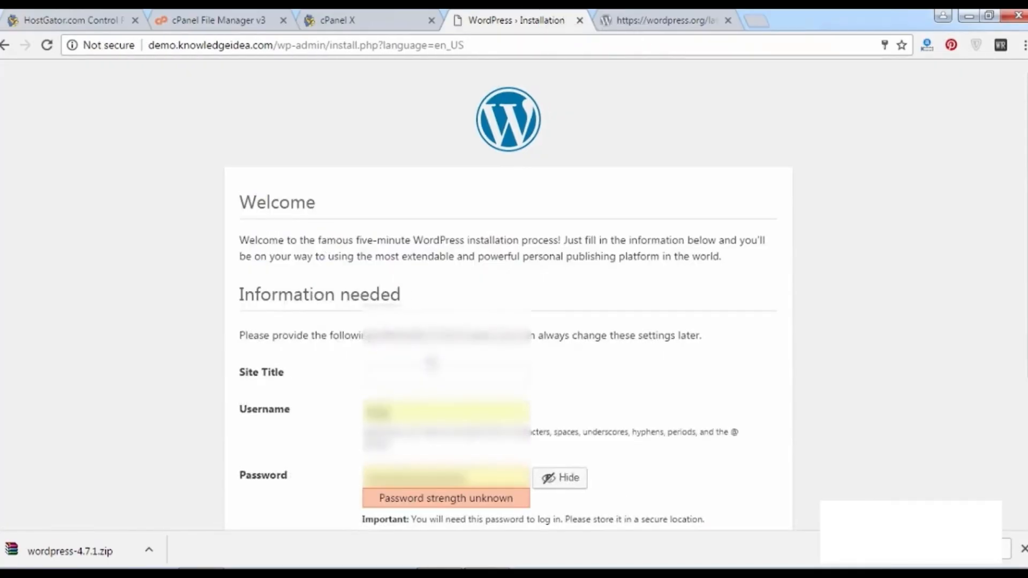
text(Demo)
key(Tab)
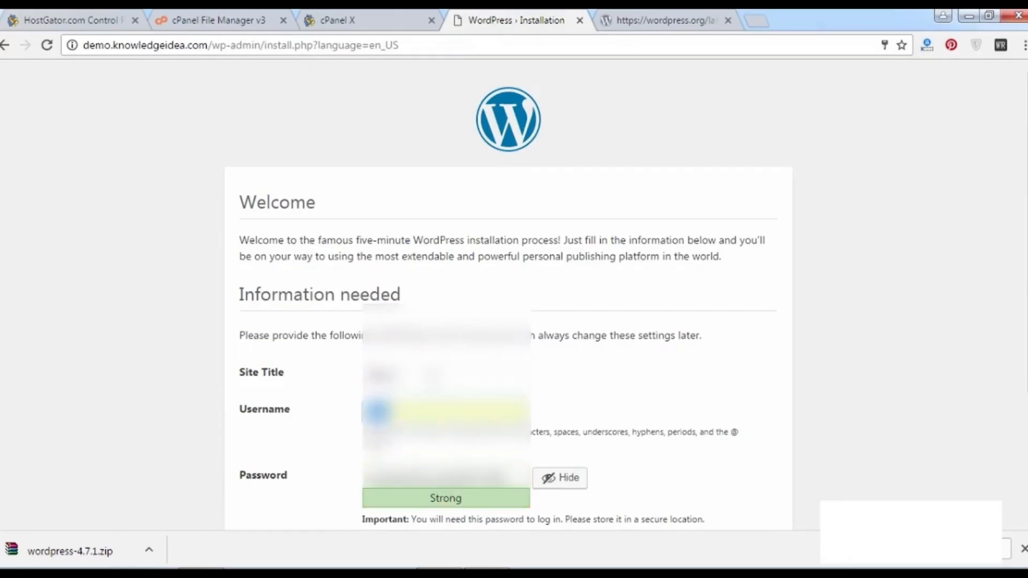
click(434, 377)
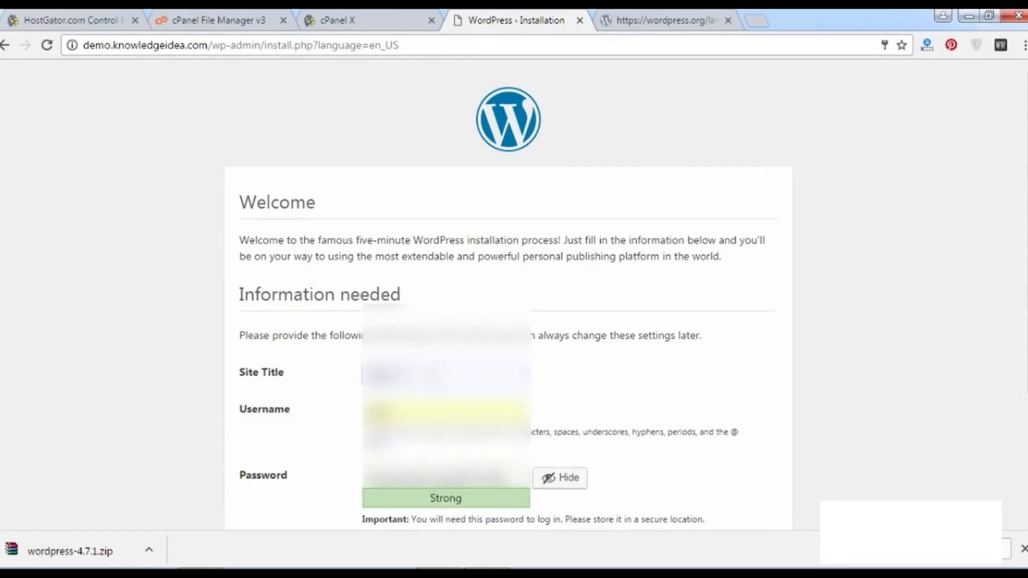
text(Wordpress)
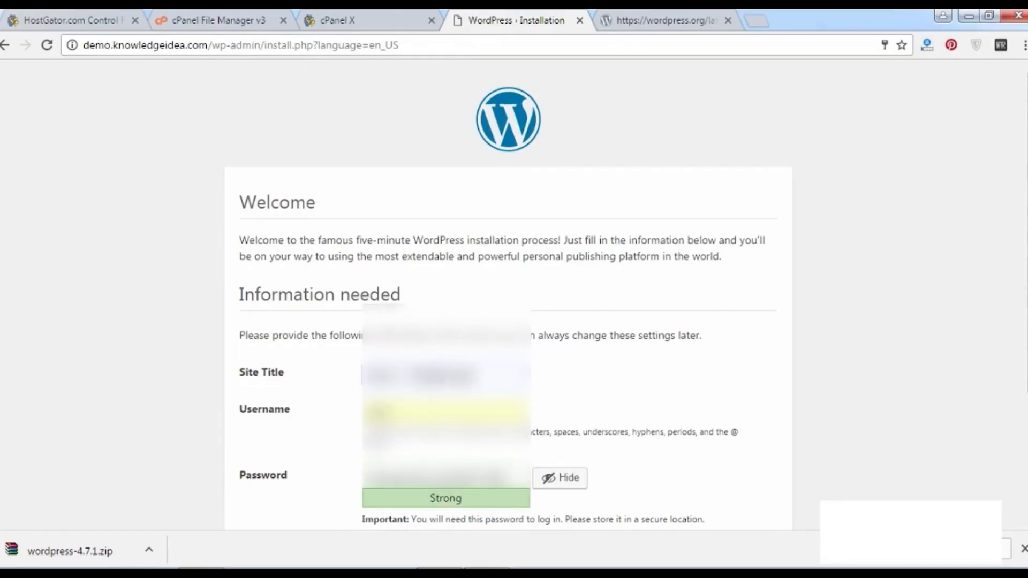
text(sea)
key(Tab)
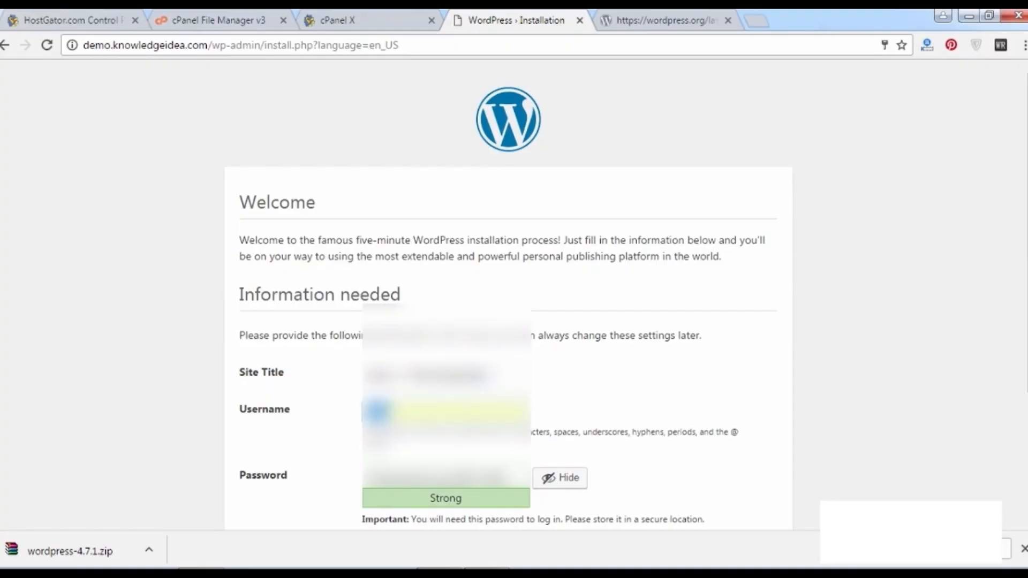
key(shift+Tab)
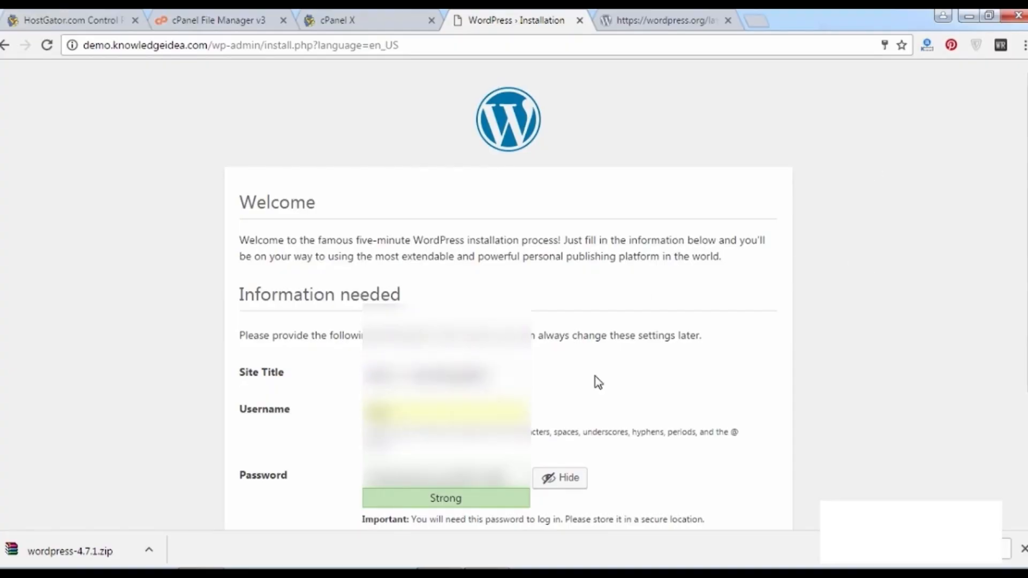
key(Tab)
scroll(606, 306, down, 2)
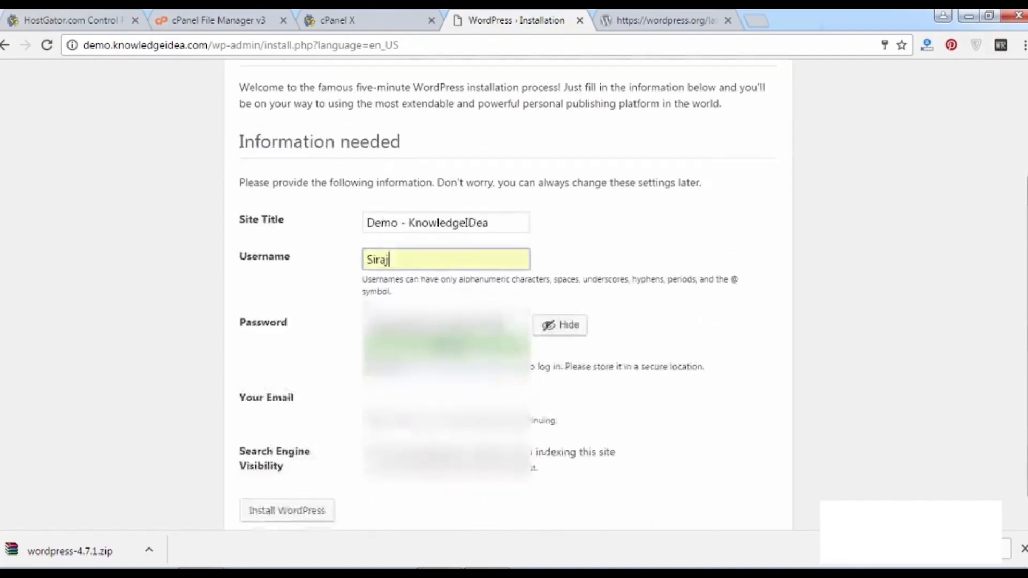
text(_)
key(ctrl+a)
text(Demo)
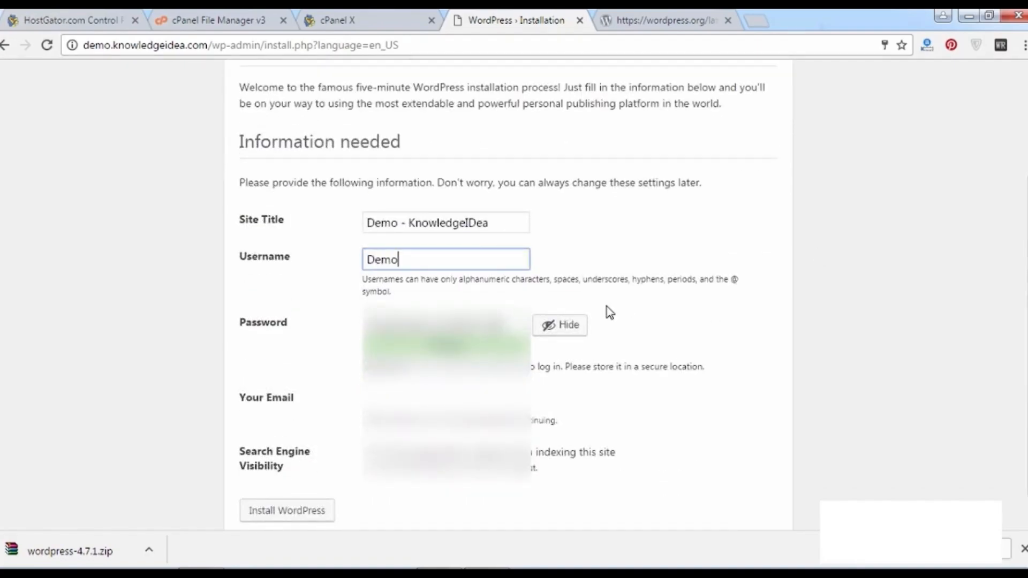
key(Tab)
Replace the suggested password with a custom 13-character password.
click(563, 337)
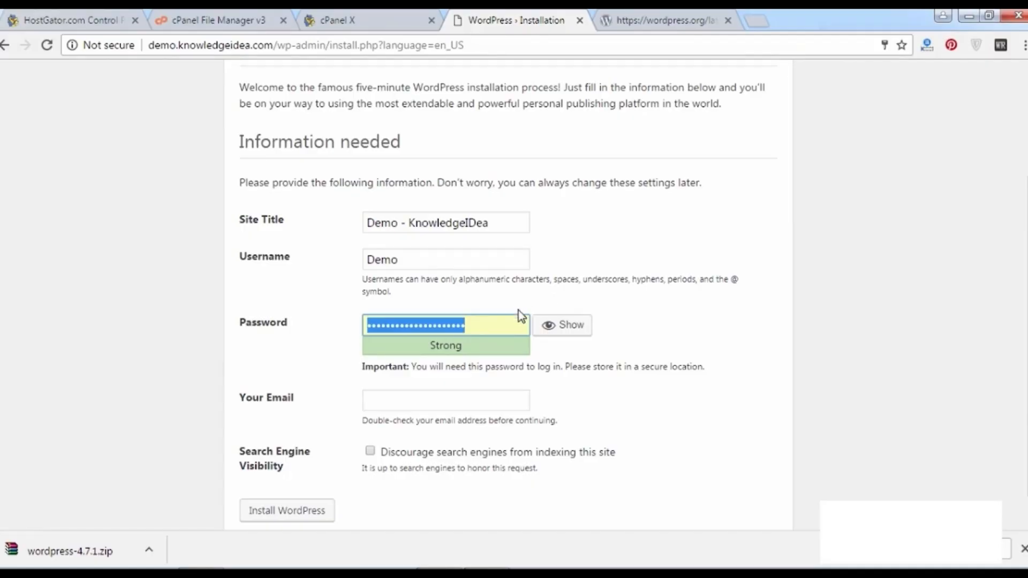
key(BackSpace)
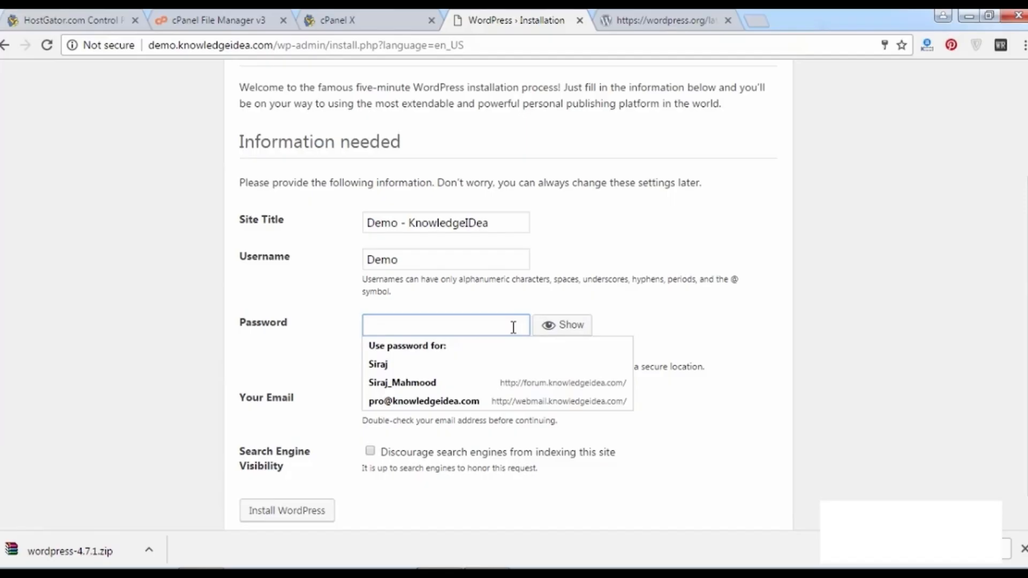
click(560, 338)
click(560, 339)
text(•)
key(BackSpace)
text(•)
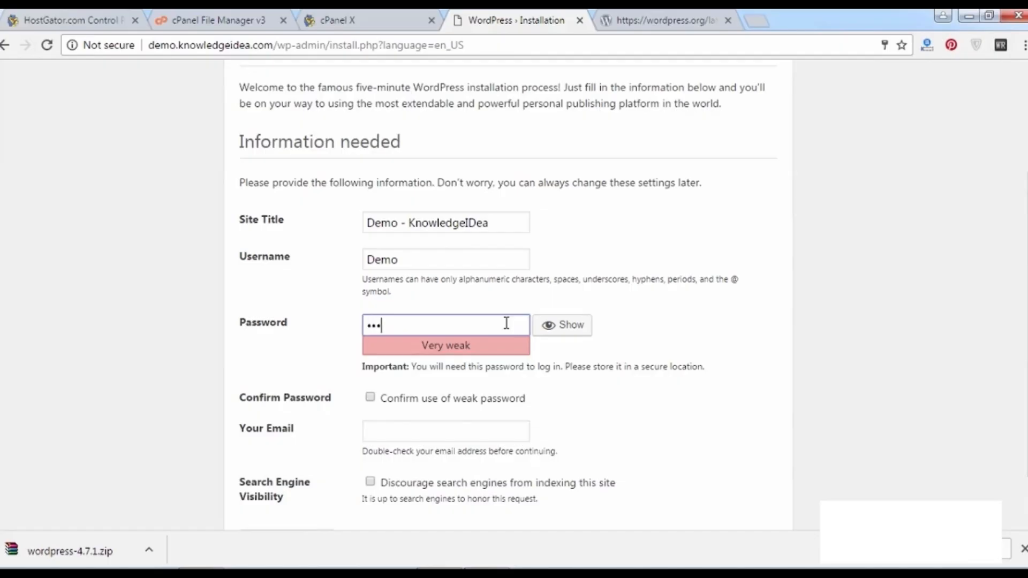
text(••••••••••••)
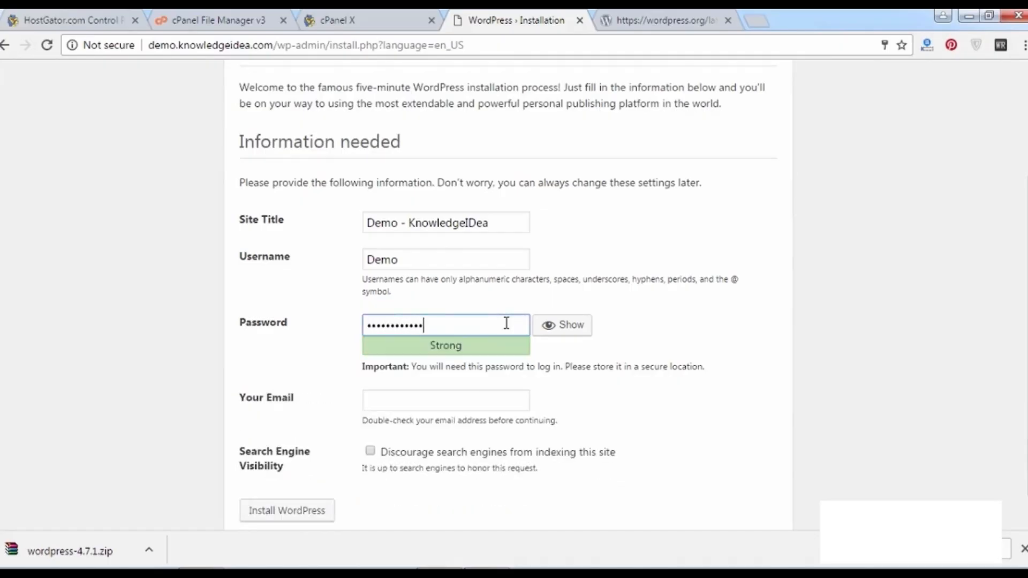
key(Tab)
Fill in the admin e-mail address and set the search engine indexing option.
click(499, 409)
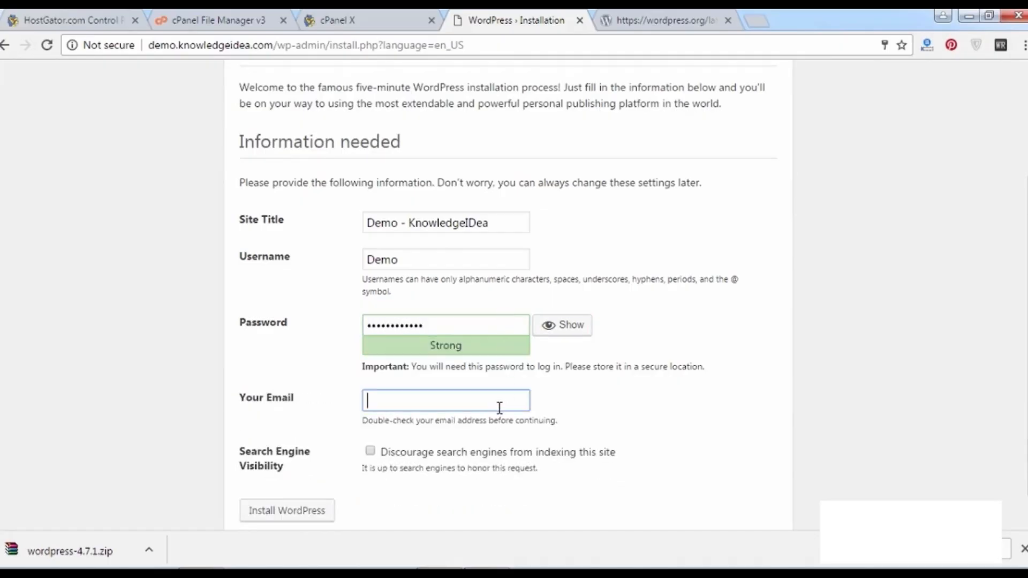
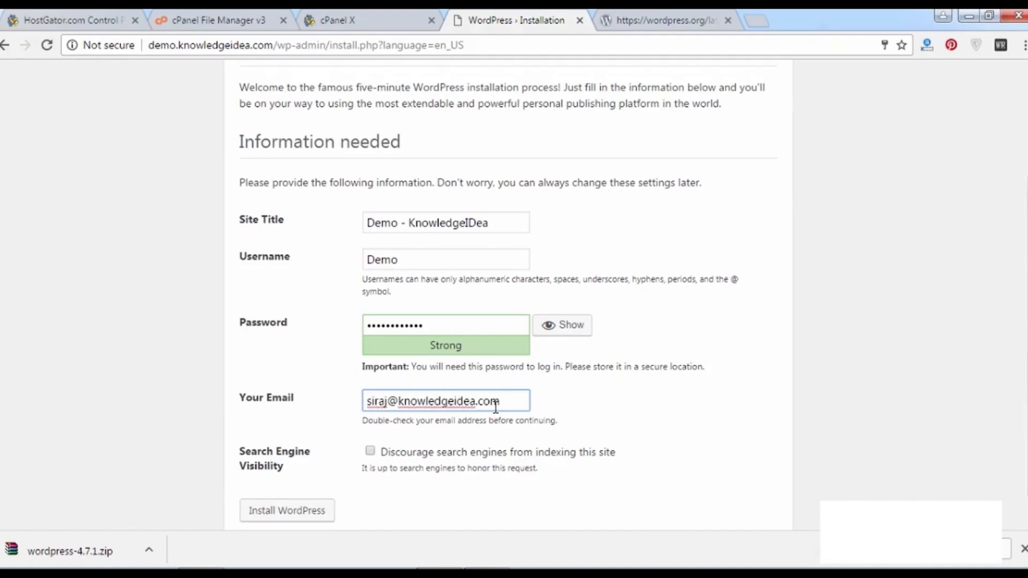
key(Tab)
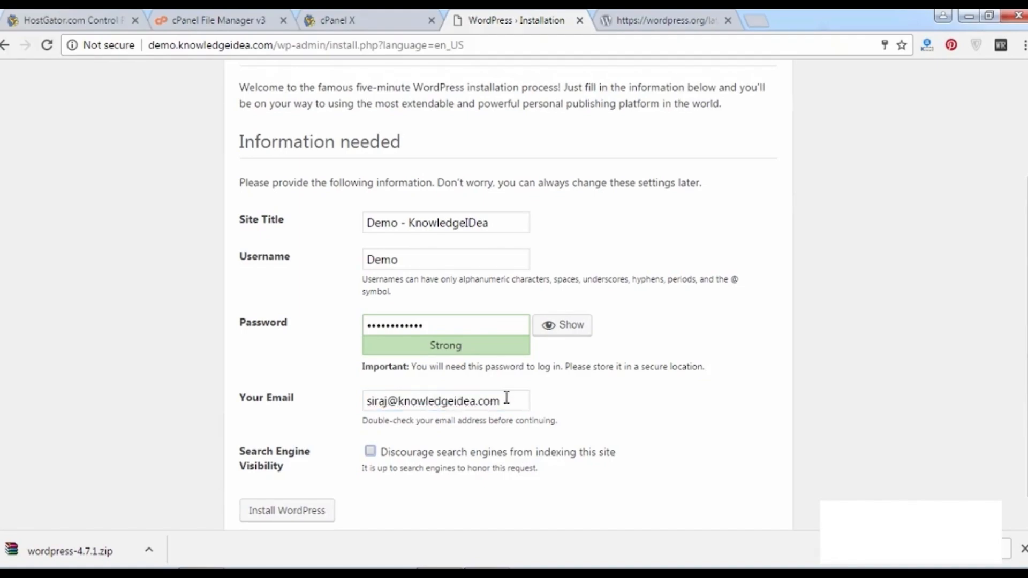
scroll(591, 402, down, 2)
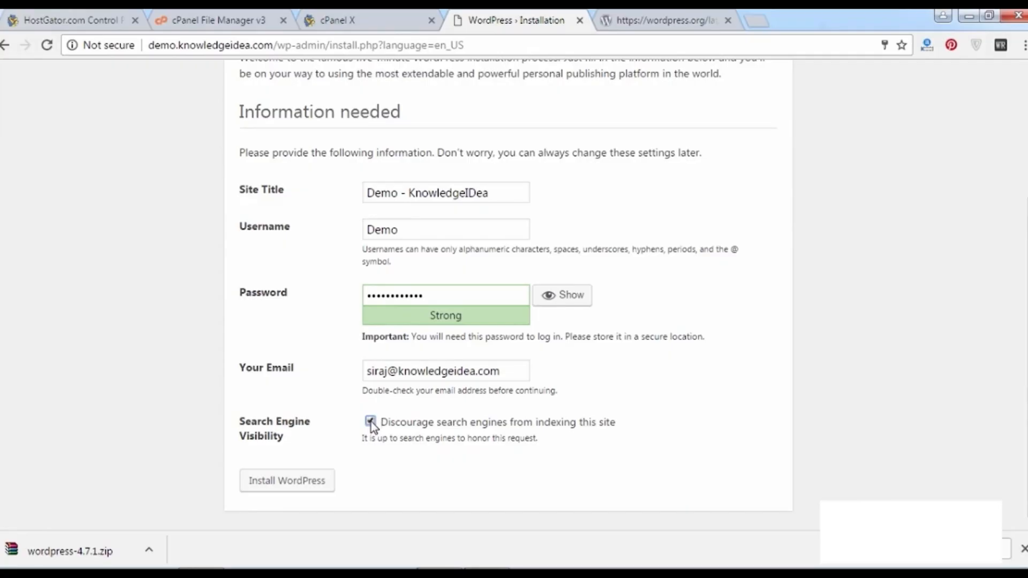
click(434, 427)
drag(435, 429, 459, 437)
Run the WordPress install, answer Chrome's save-password prompt, and return to the new Dashboard.
click(464, 441)
click(298, 485)
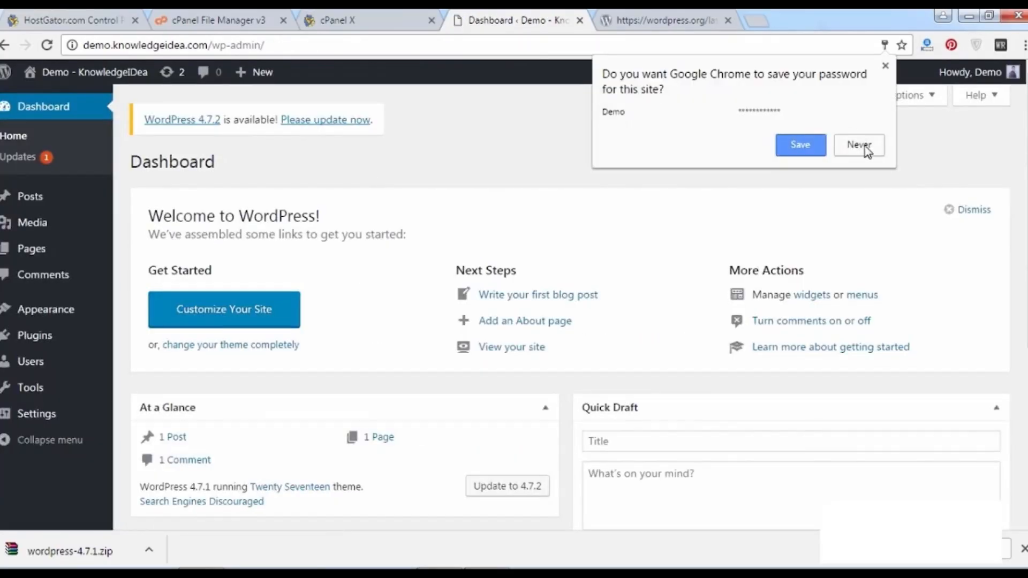
click(815, 149)
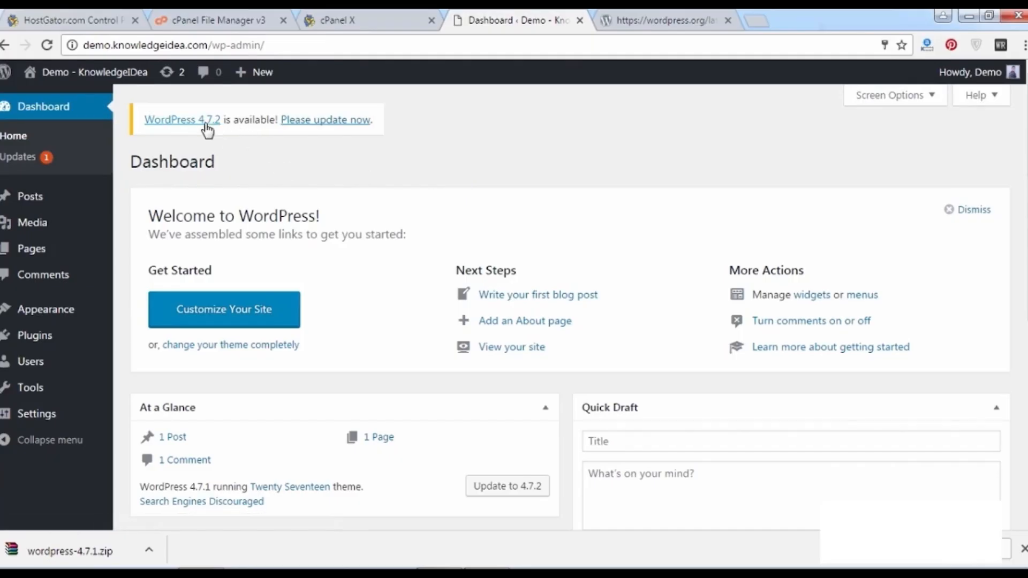
click(635, 20)
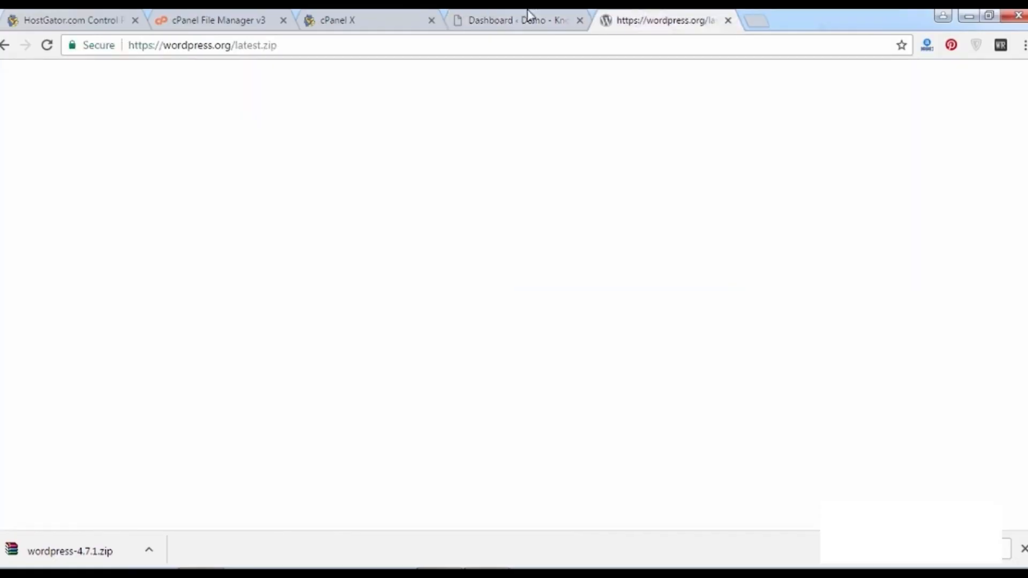
click(530, 20)
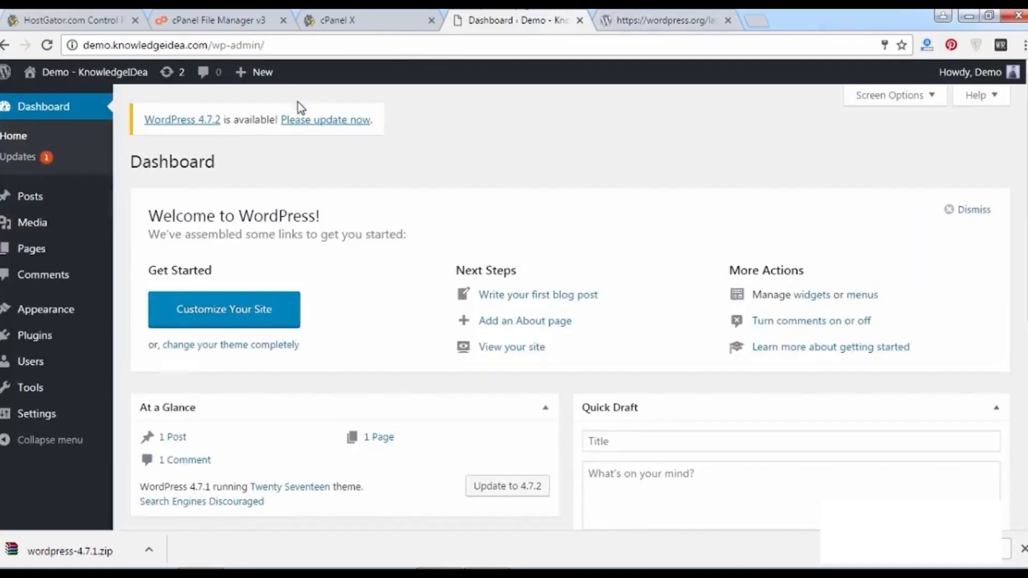
On the Updates page, select all plugins, update Akismet, and return to the Dashboard.
click(60, 160)
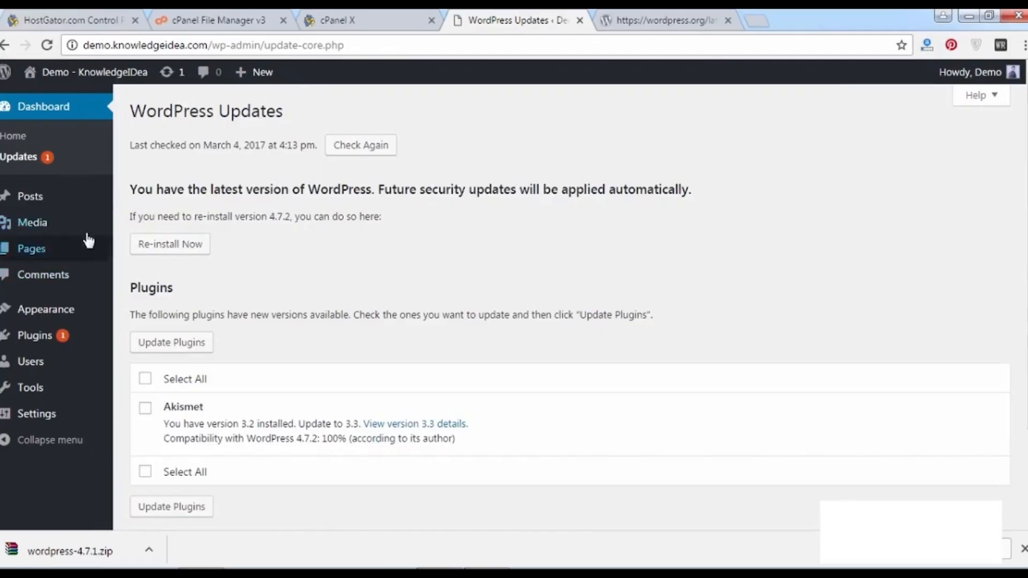
mouse_move(90, 200)
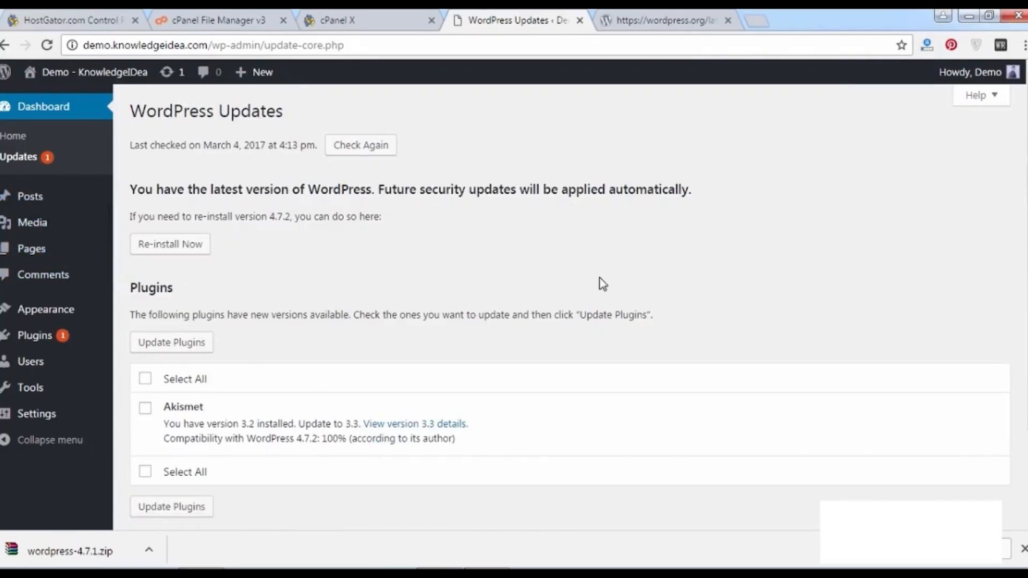
scroll(969, 205, down, 2)
scroll(689, 174, up, 3)
drag(379, 189, 721, 190)
click(722, 196)
click(146, 379)
click(167, 342)
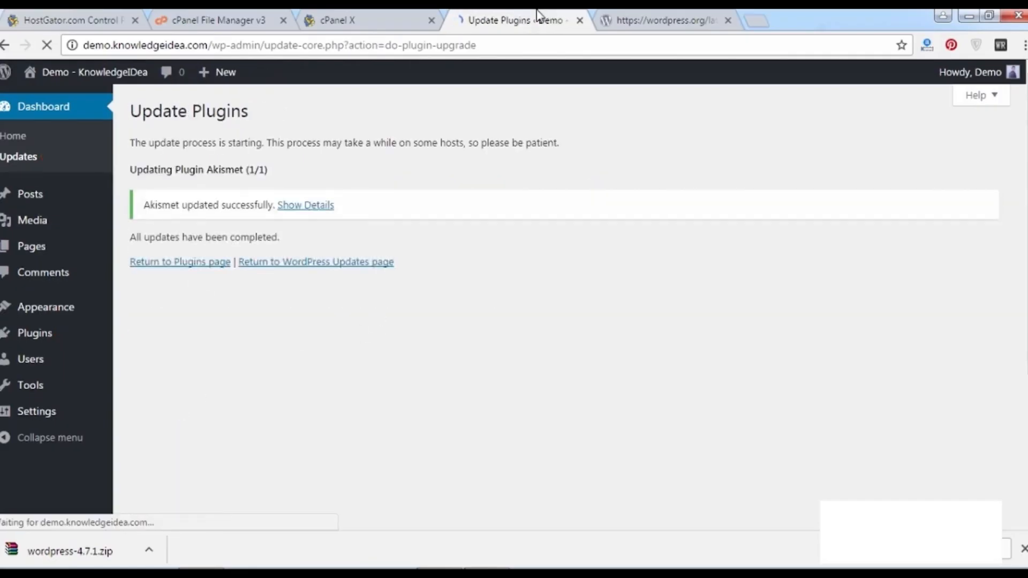
click(81, 108)
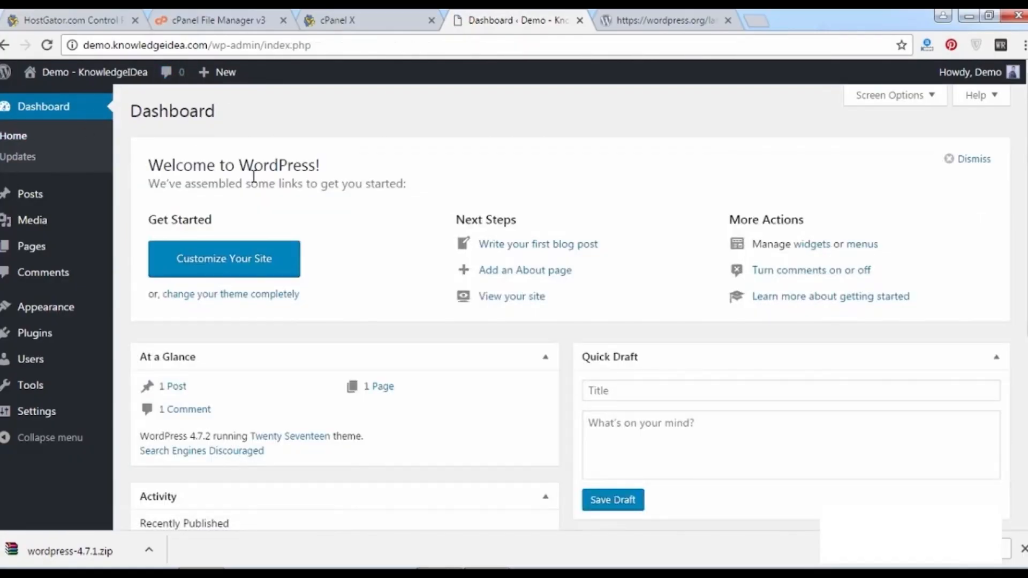
scroll(945, 368, down, 6)
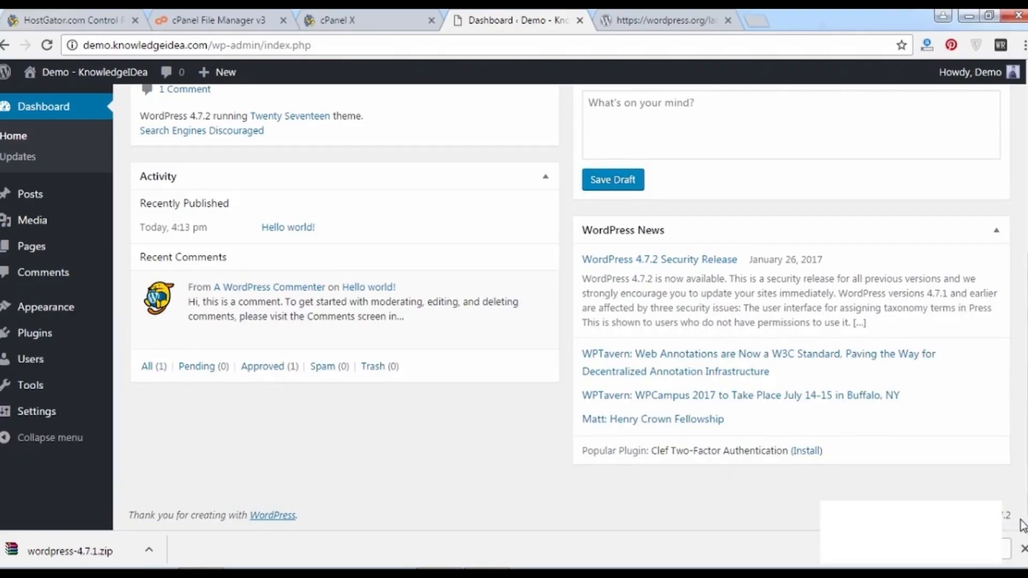
scroll(570, 305, up, 6)
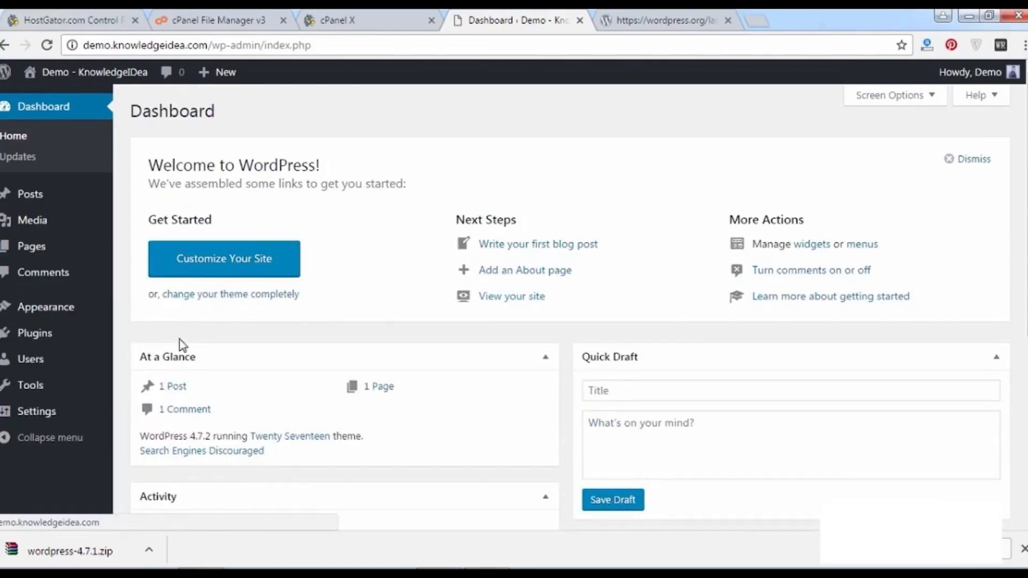
mouse_move(110, 302)
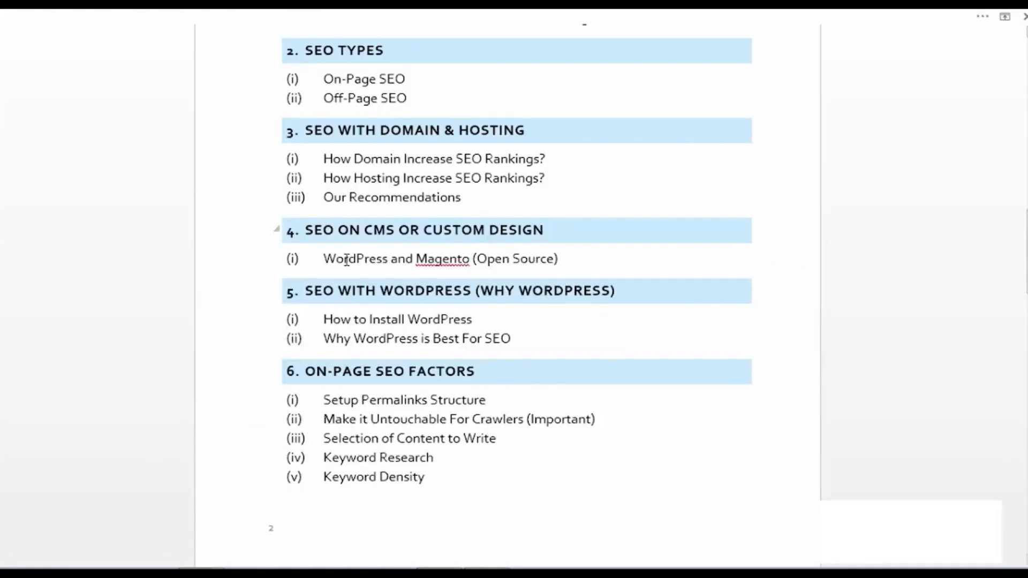
drag(323, 319, 468, 311)
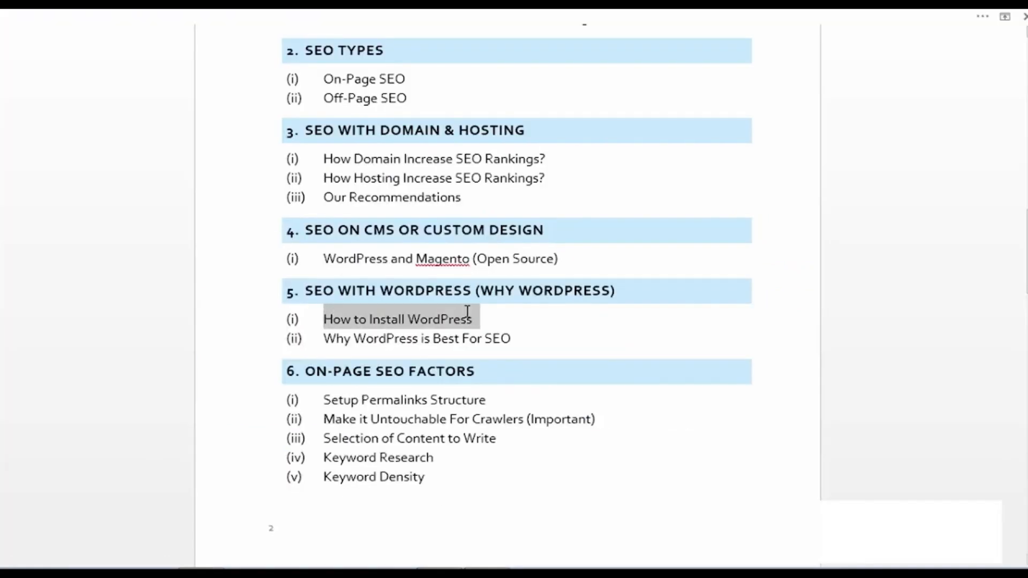
drag(325, 338, 521, 338)
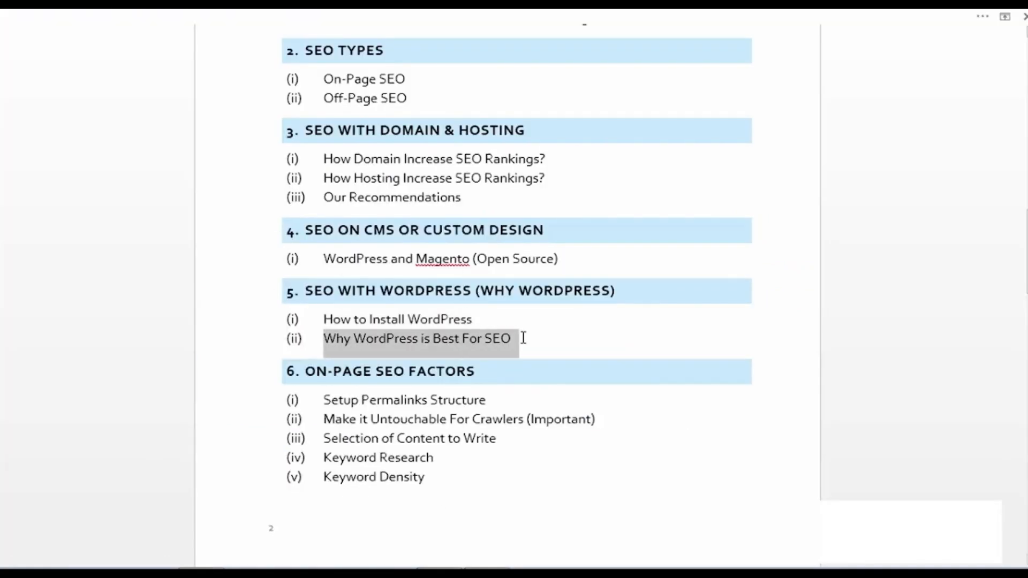
click(523, 340)
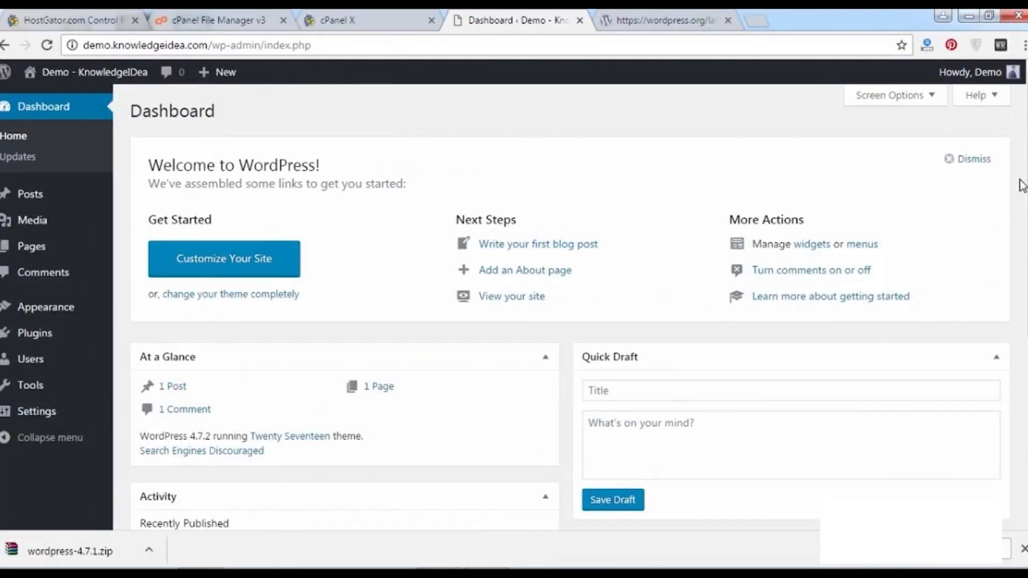
Dismiss the Welcome to WordPress panel at the top of the Dashboard.
click(982, 167)
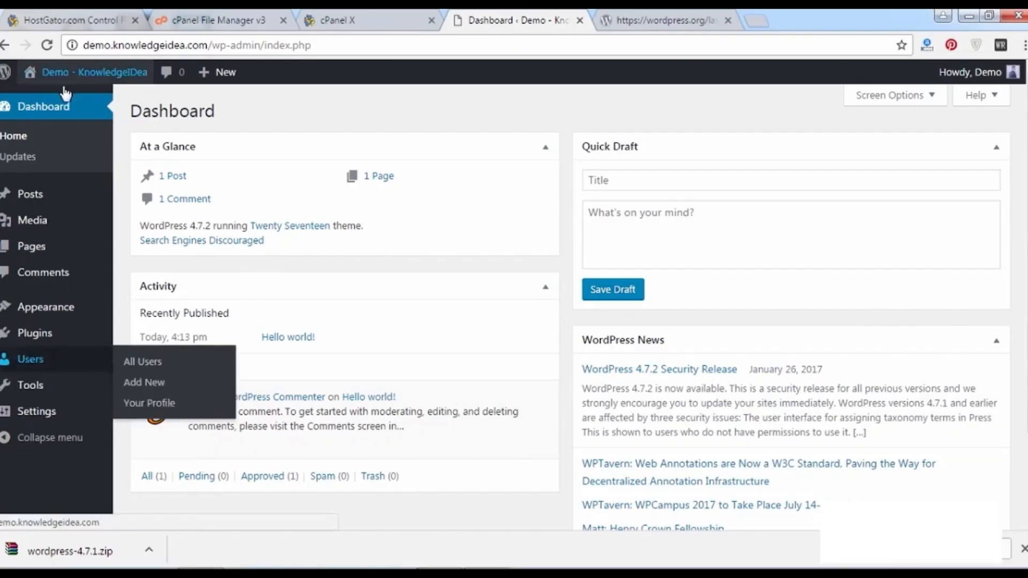
mouse_move(81, 194)
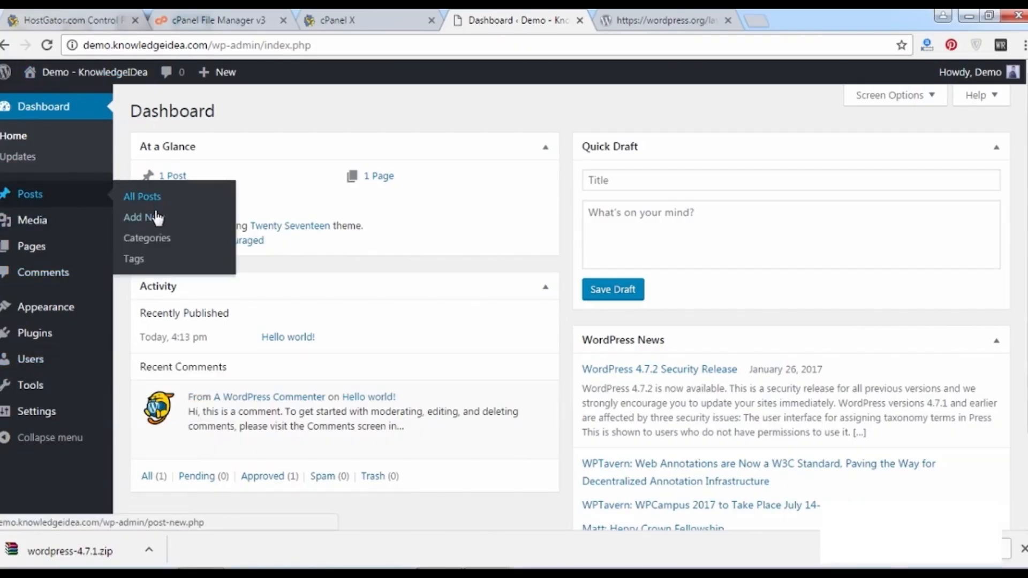
click(152, 217)
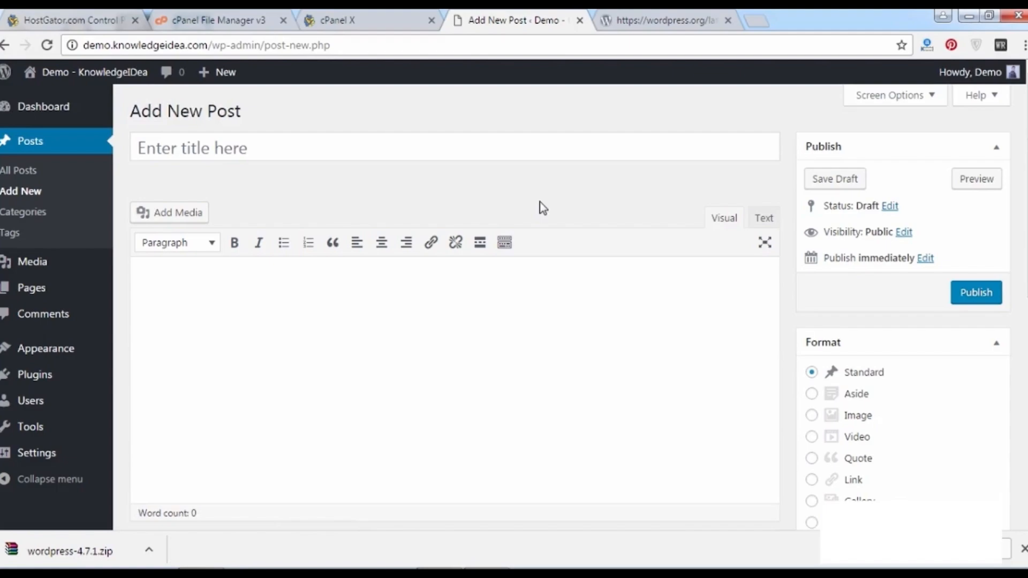
click(505, 243)
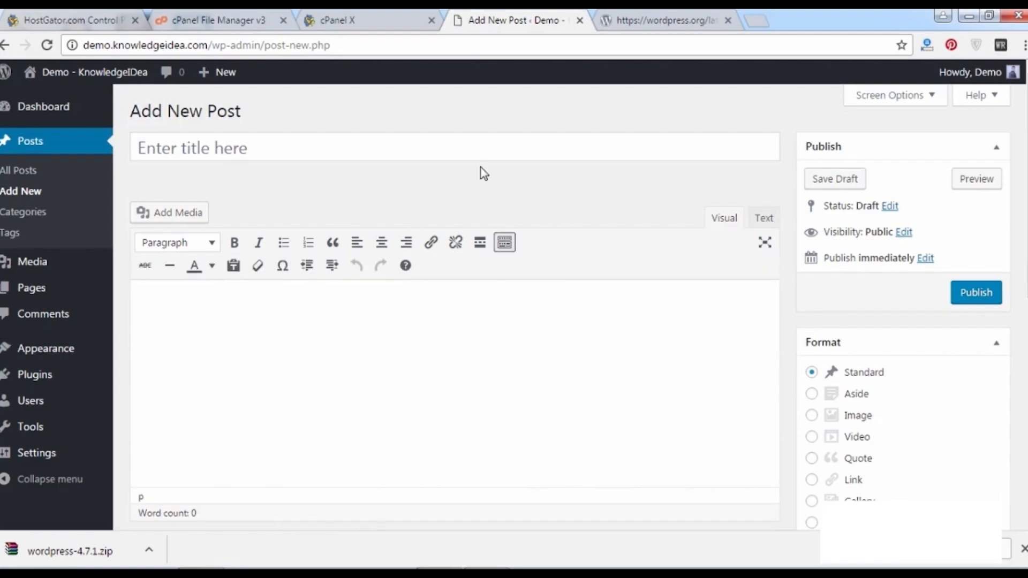
click(408, 145)
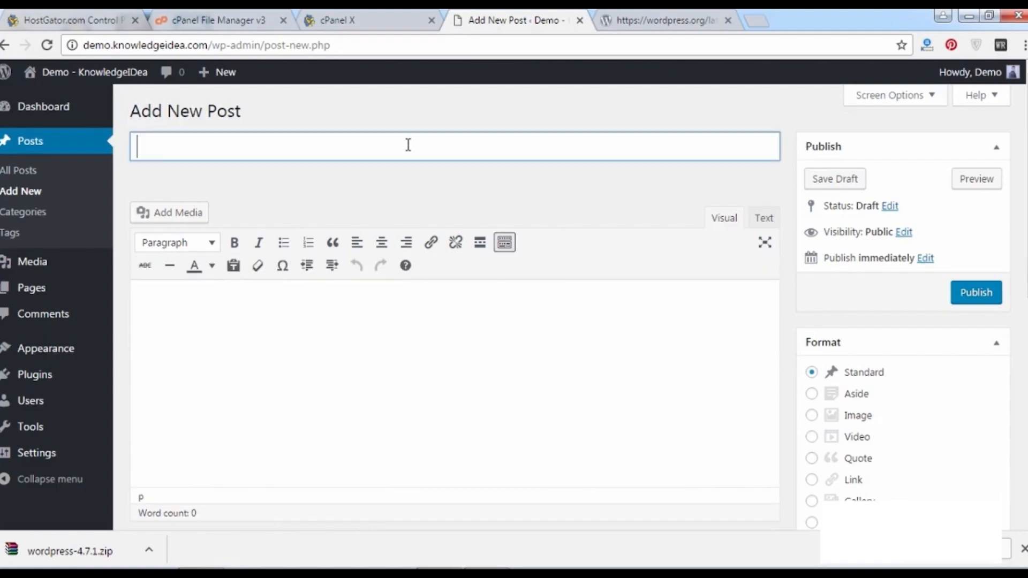
click(420, 184)
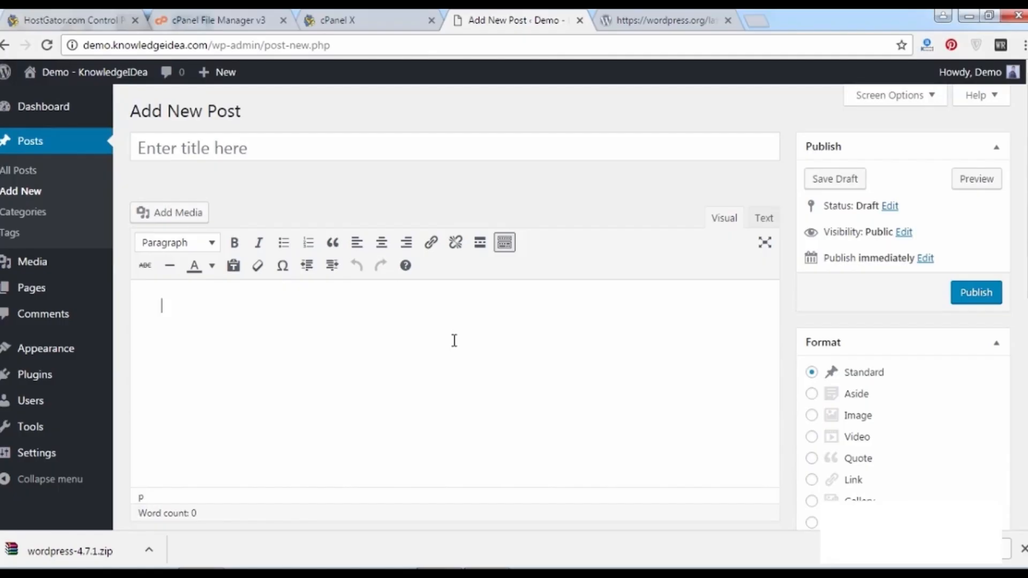
click(413, 311)
click(316, 146)
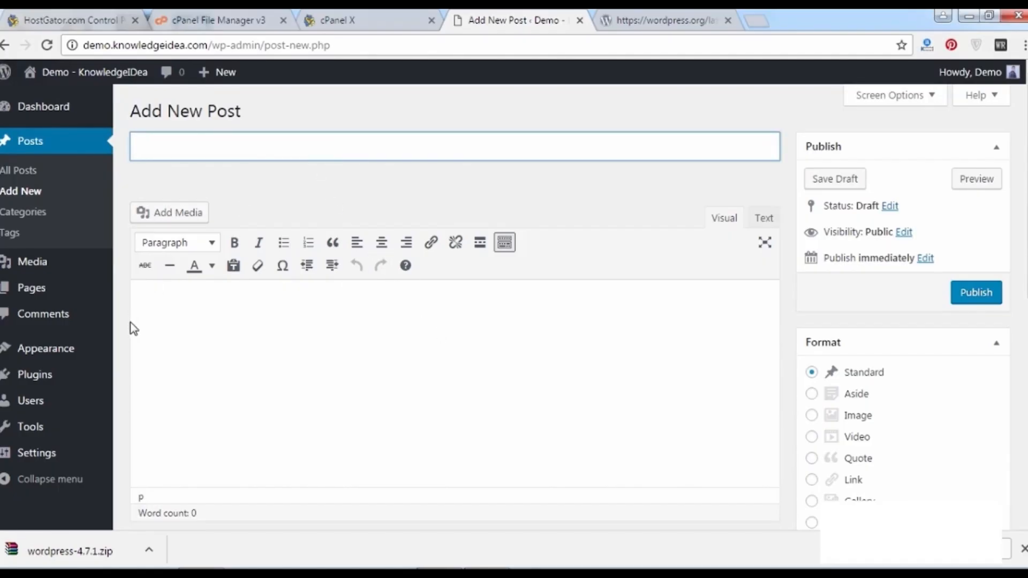
mouse_move(100, 87)
click(53, 102)
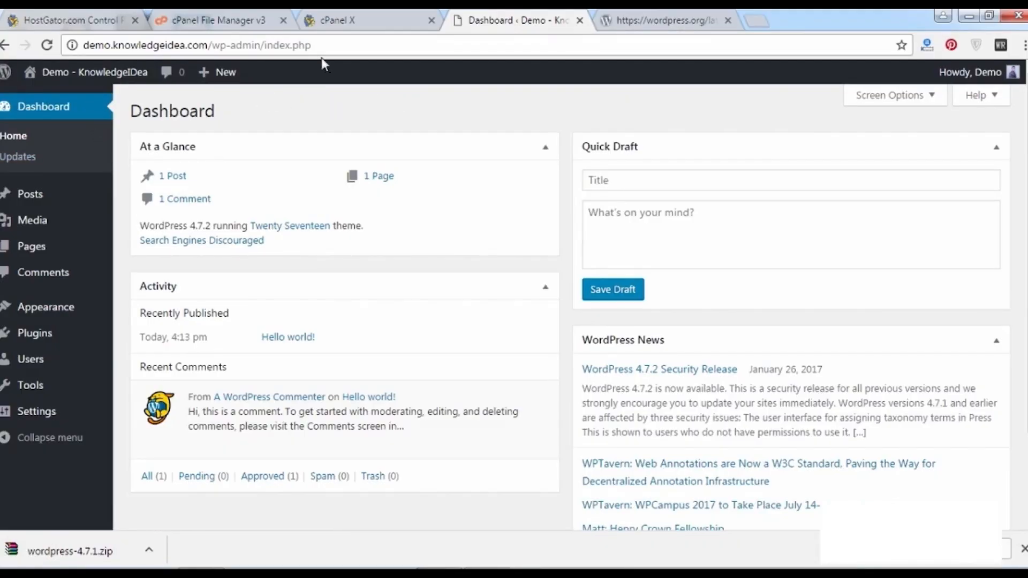
drag(318, 44, 74, 42)
click(283, 102)
drag(332, 41, 53, 54)
click(331, 125)
In a new tab, load knowledgeidea.com via 'kn' and open the backlinks-avoidance article.
click(756, 21)
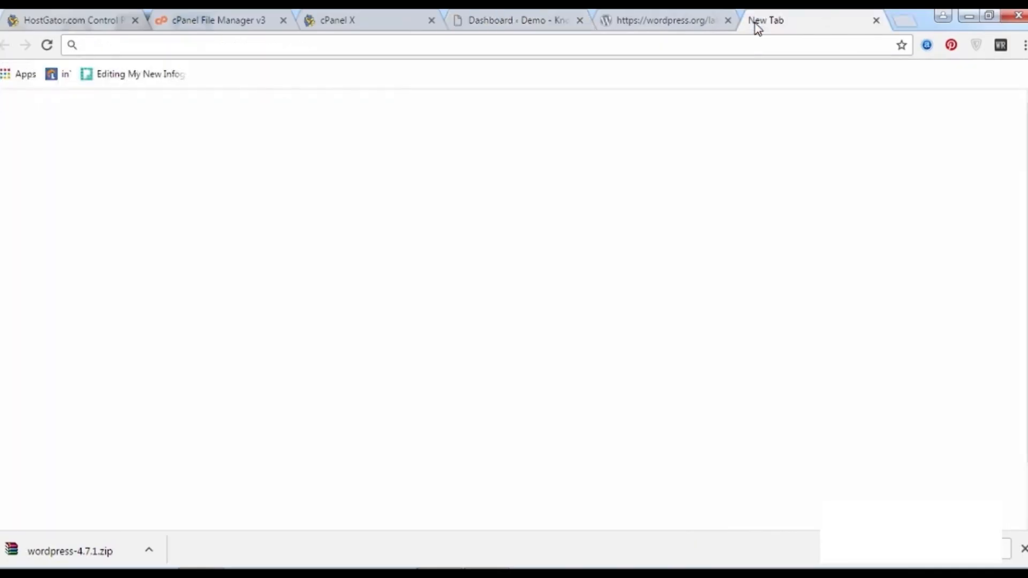
text(kn)
key(Return)
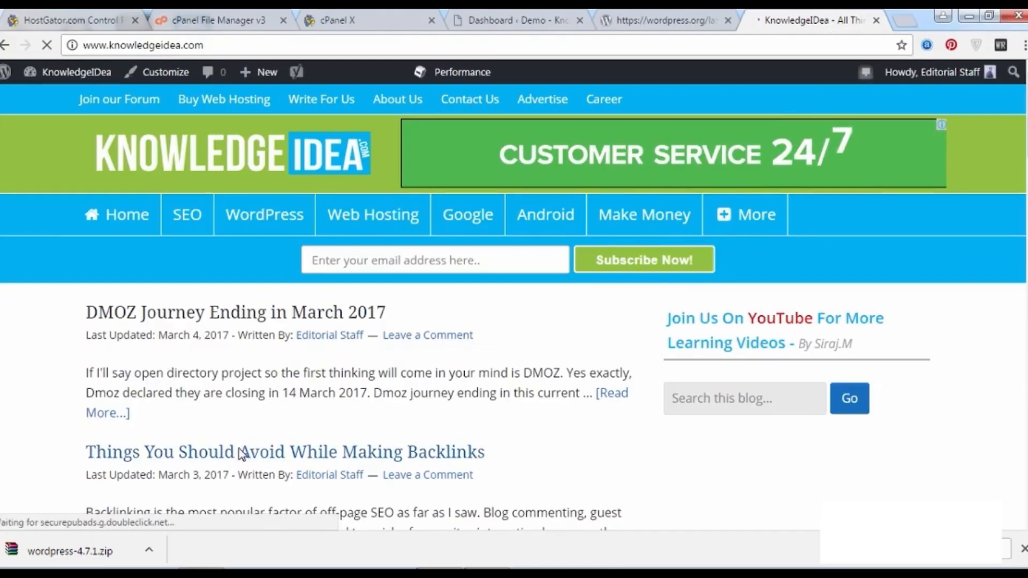
click(242, 454)
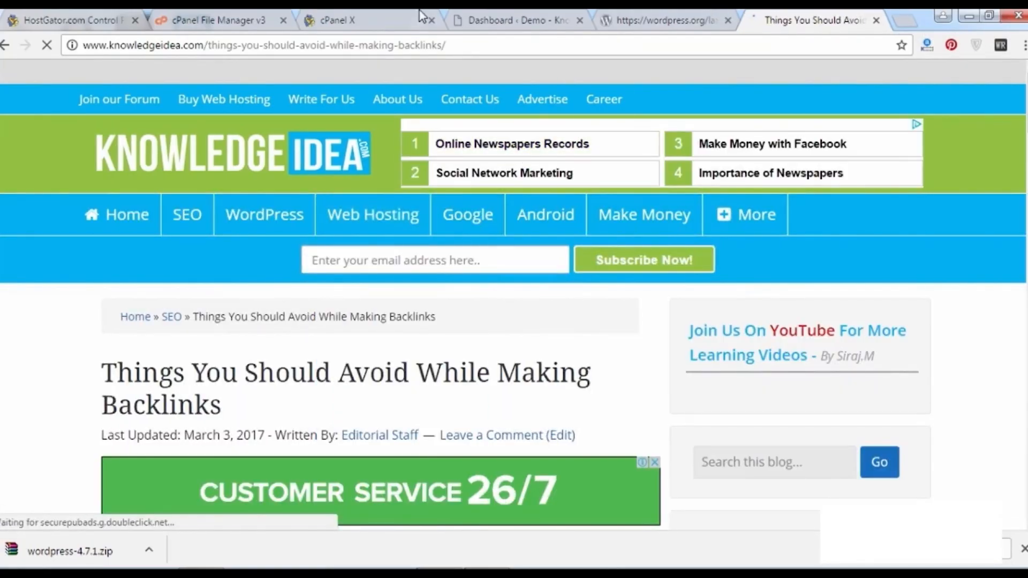
Highlight the article's domain, URL slug and title on the page.
drag(205, 45, 86, 16)
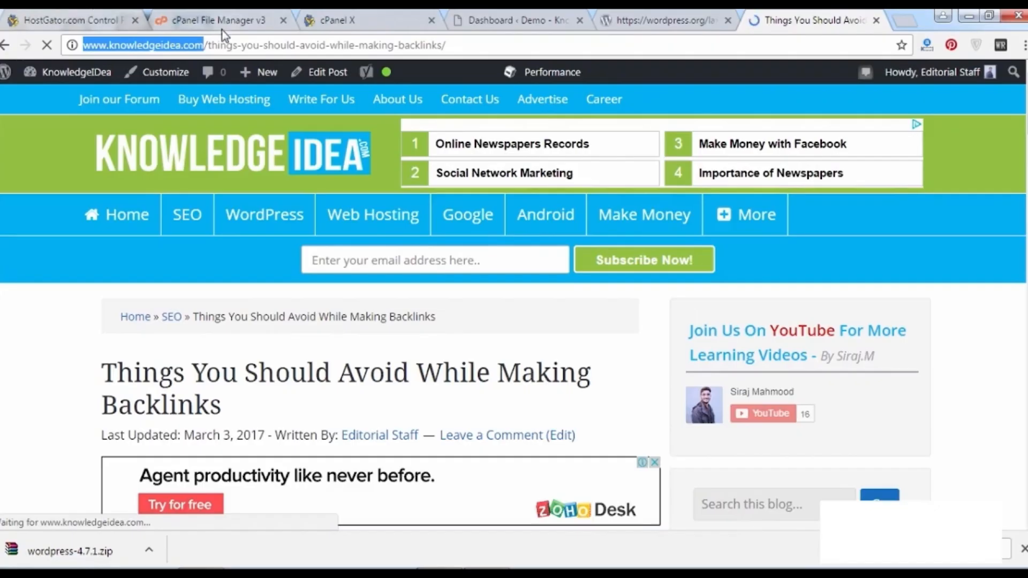
click(209, 43)
drag(210, 45, 466, 46)
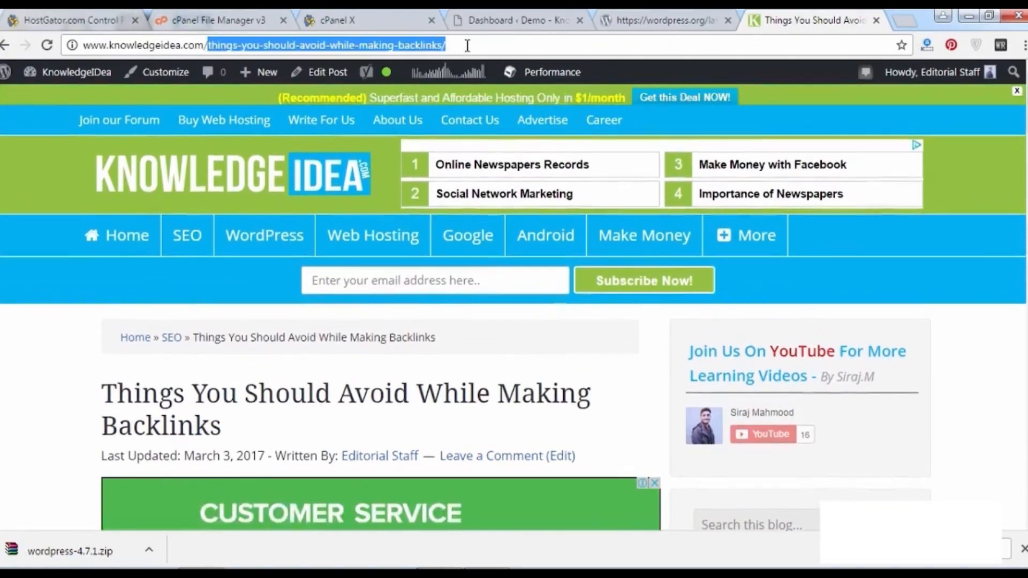
drag(197, 382, 245, 431)
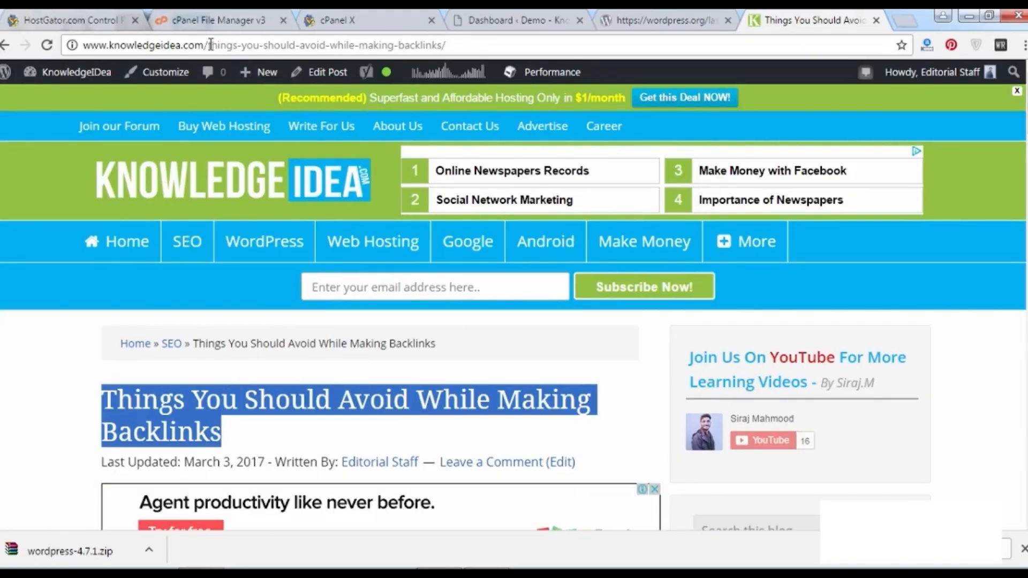
click(209, 44)
click(209, 44)
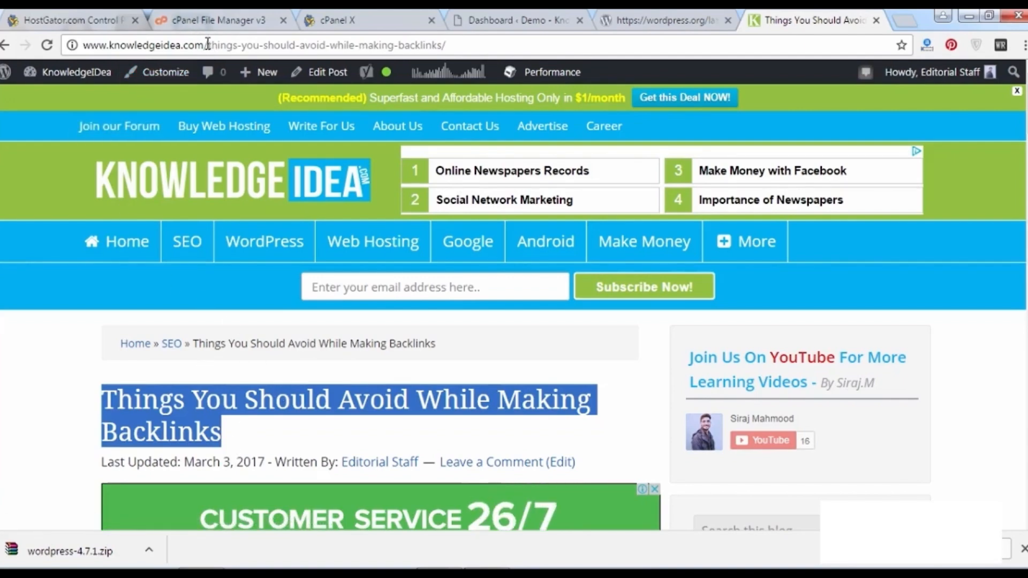
text(-)
key(BackSpace)
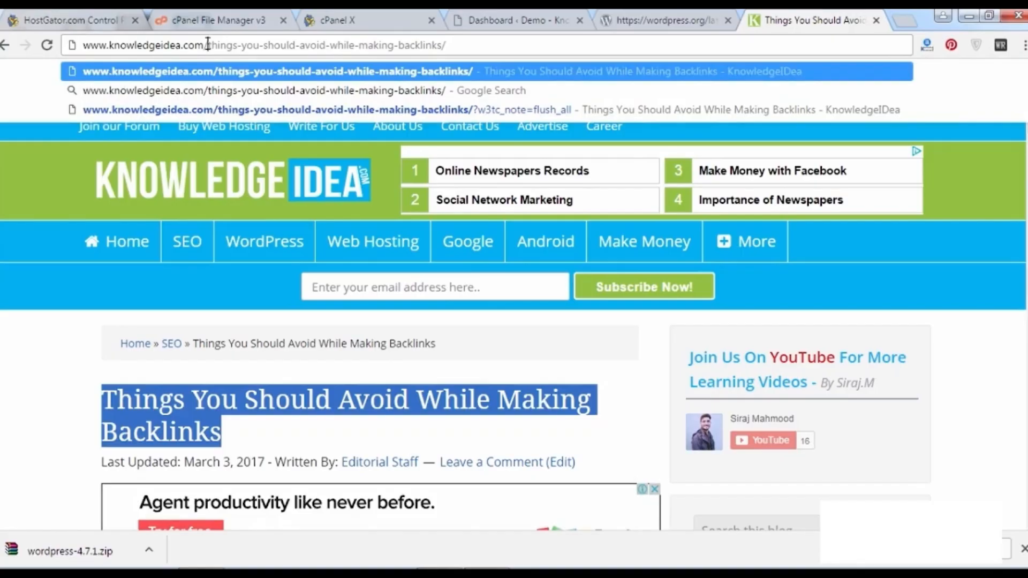
text(03/)
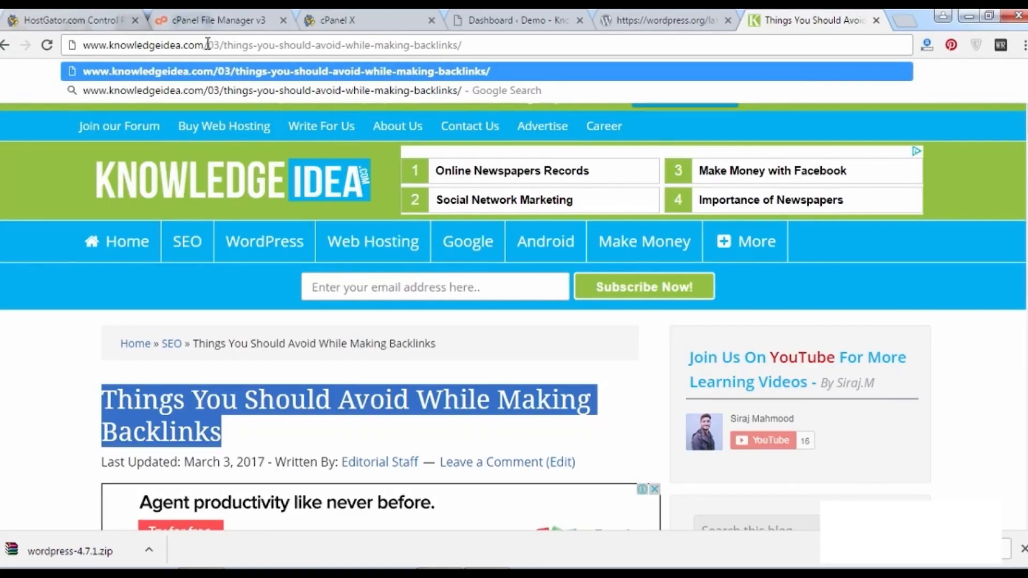
text(00)
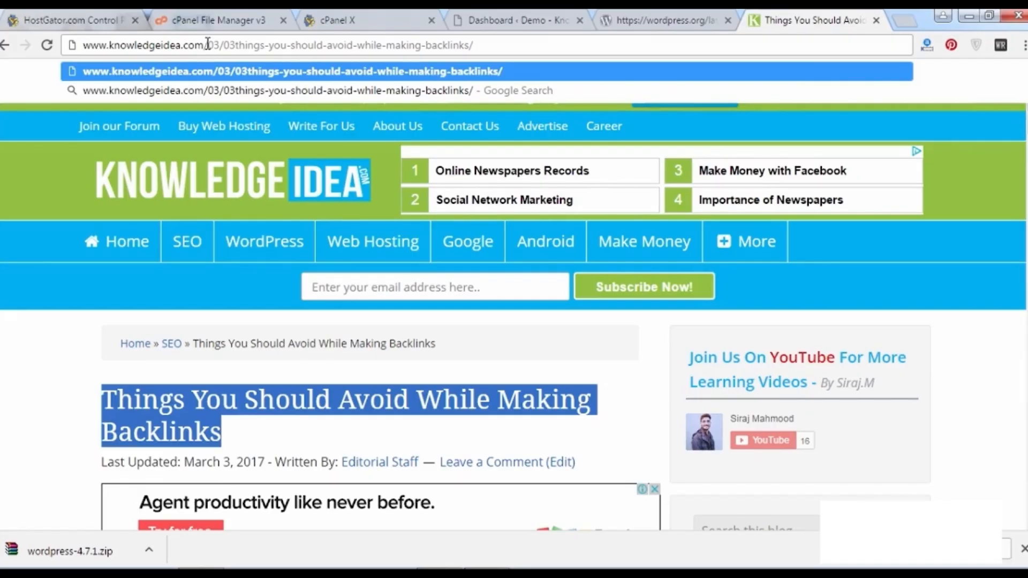
text(/201)
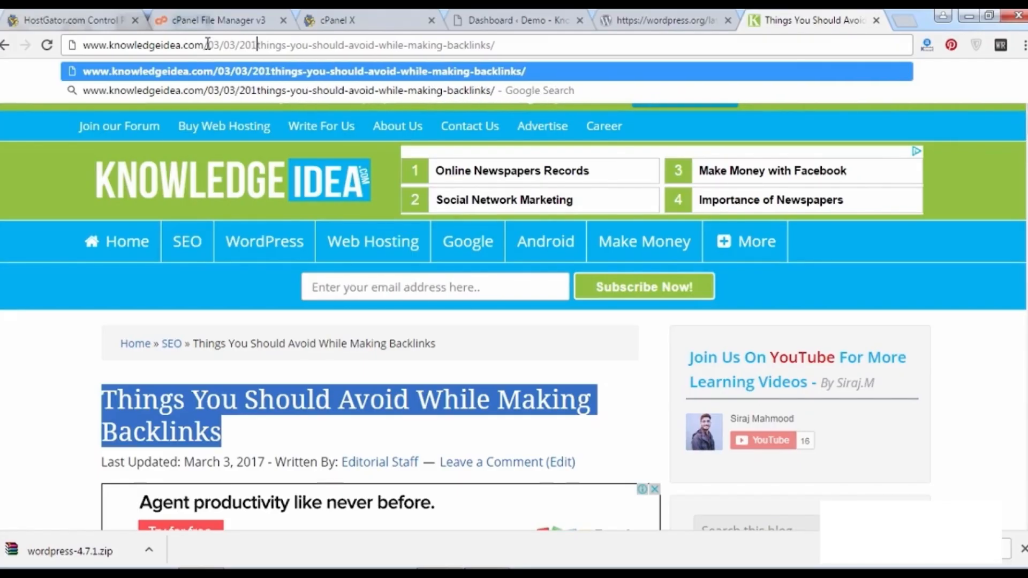
text(7)
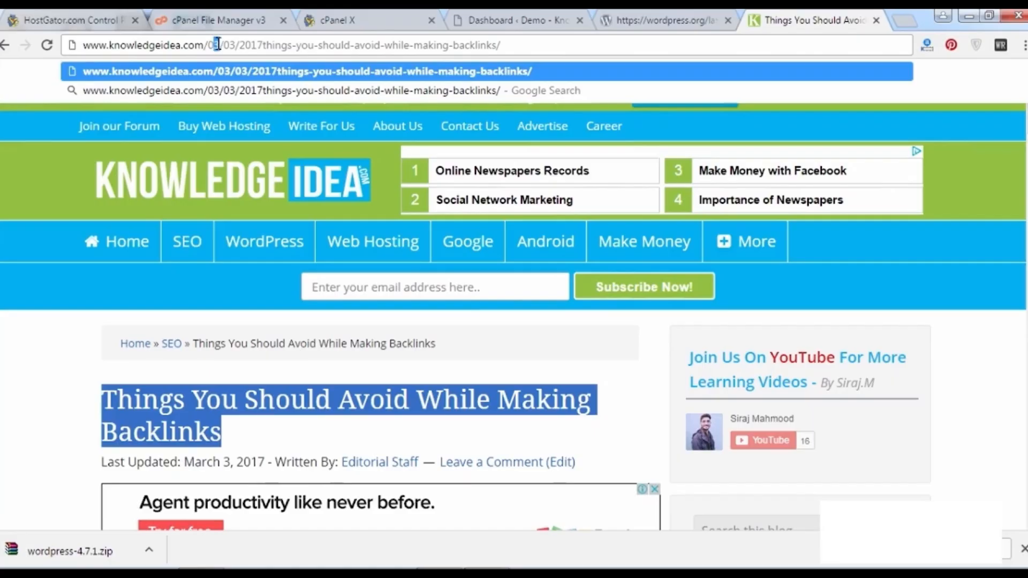
text(4)
key(Return)
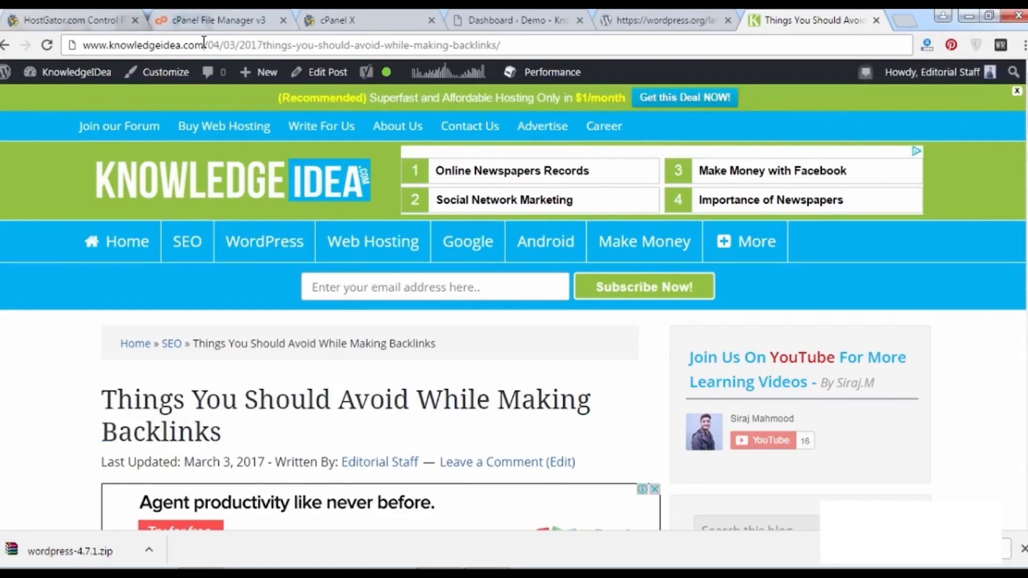
click(265, 45)
click(265, 46)
text(/)
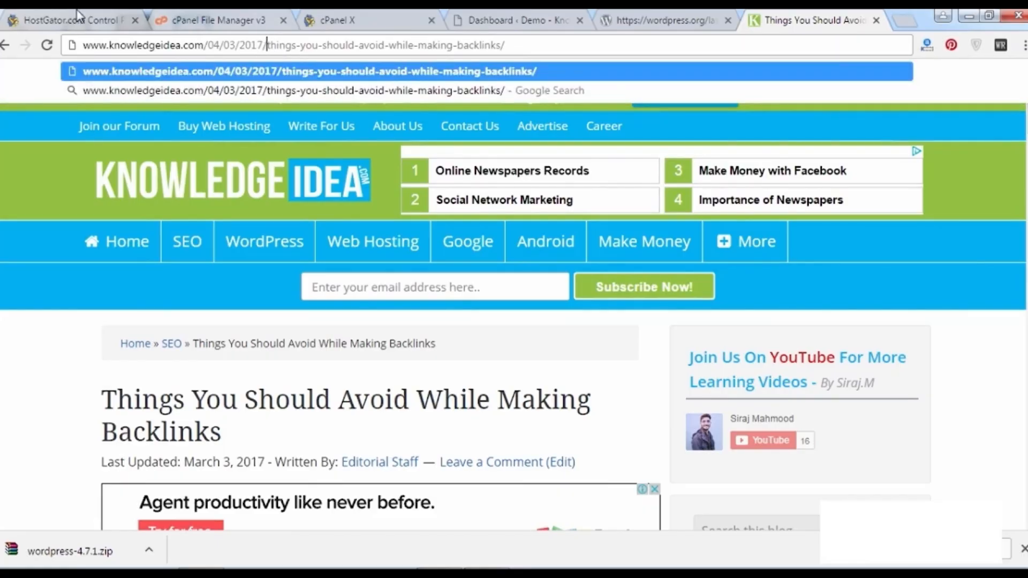
key(Return)
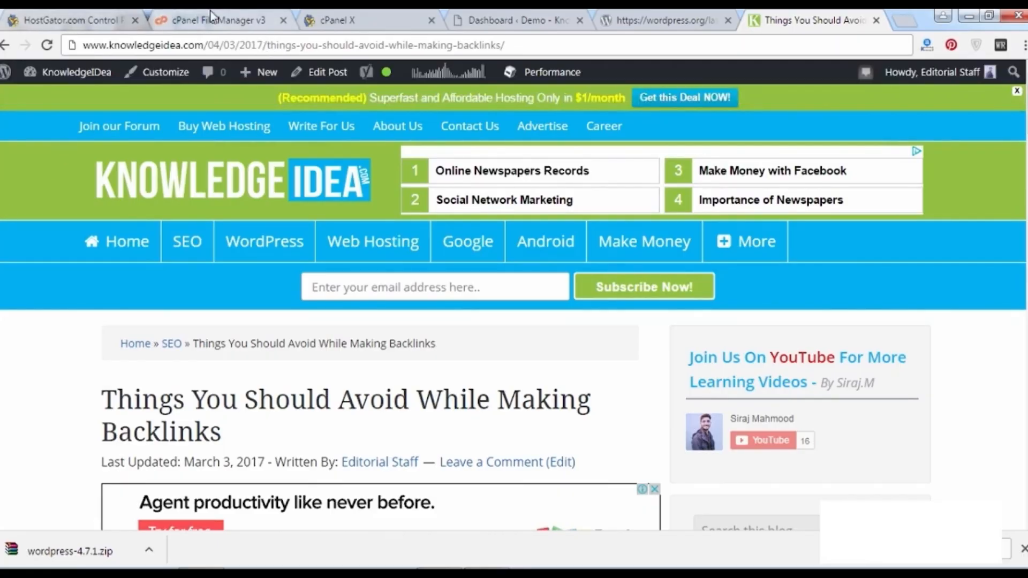
drag(209, 43, 268, 42)
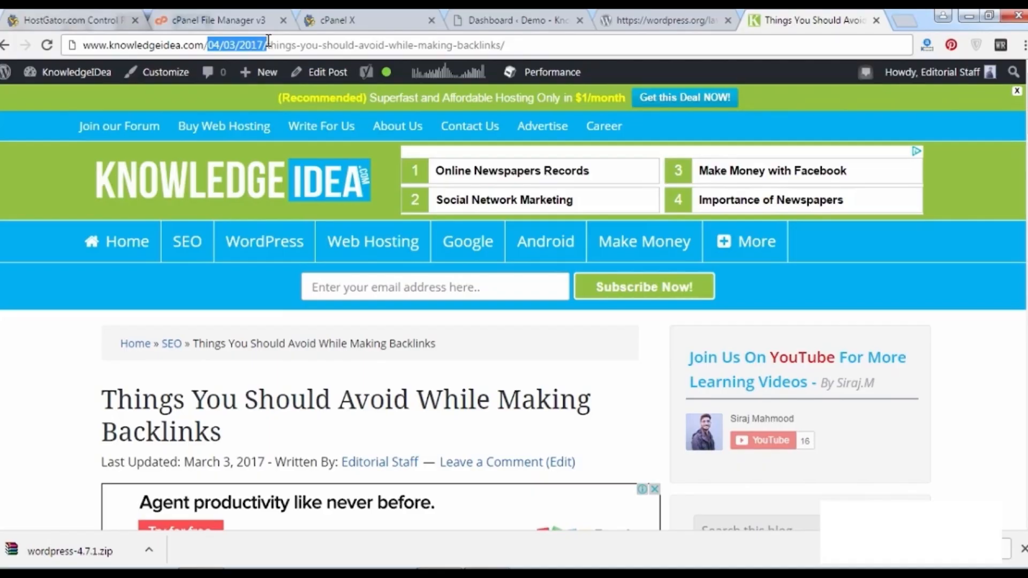
click(268, 43)
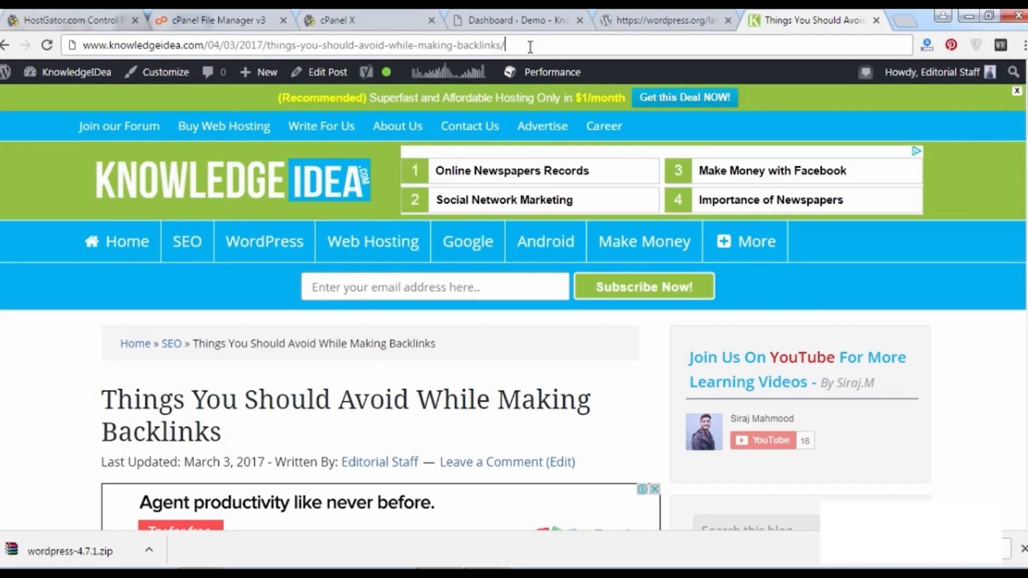
key(BackSpace)
text(.p)
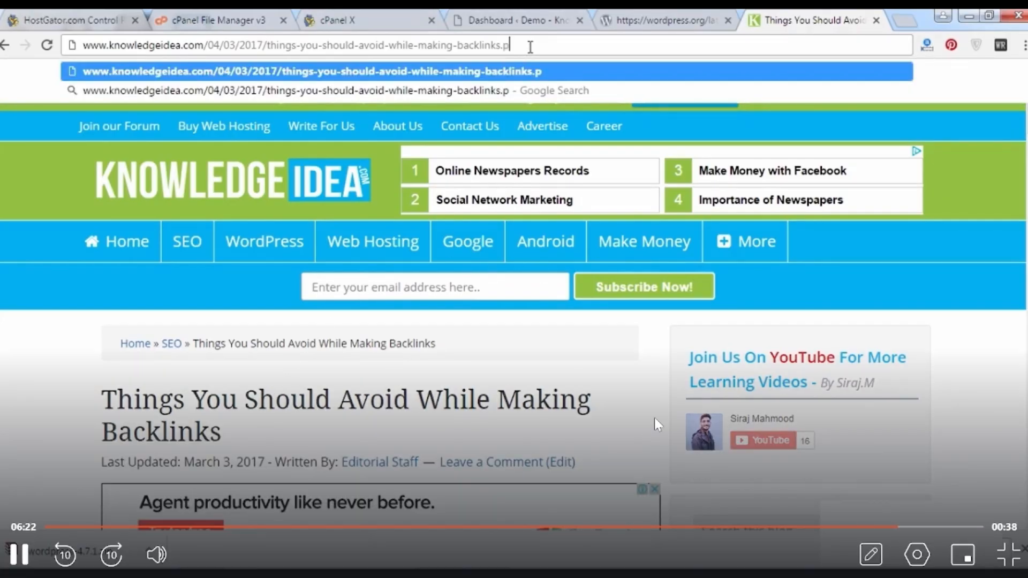
text(hp)
key(BackSpace)
key(BackSpace)
key(BackSpace)
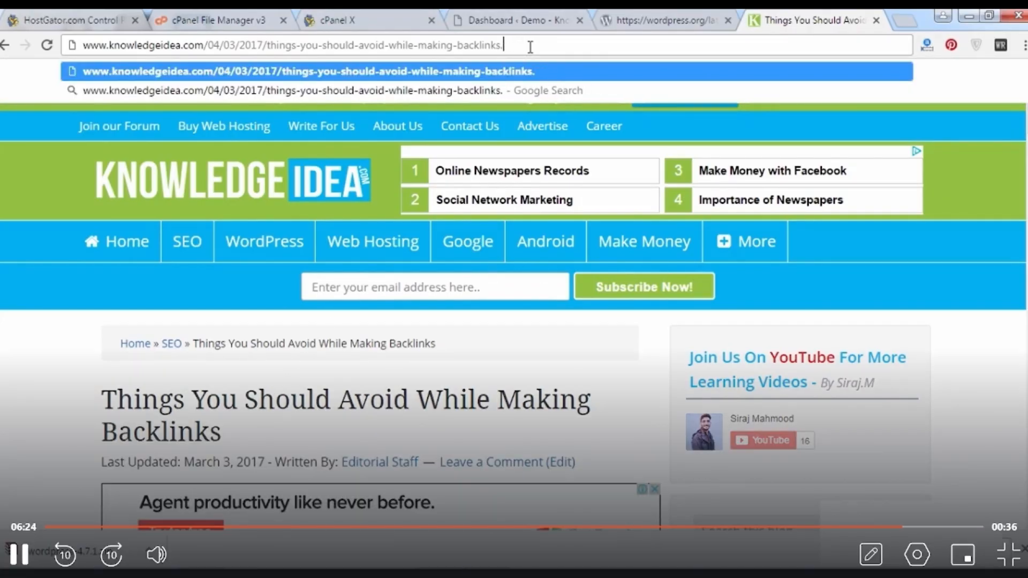
text(html)
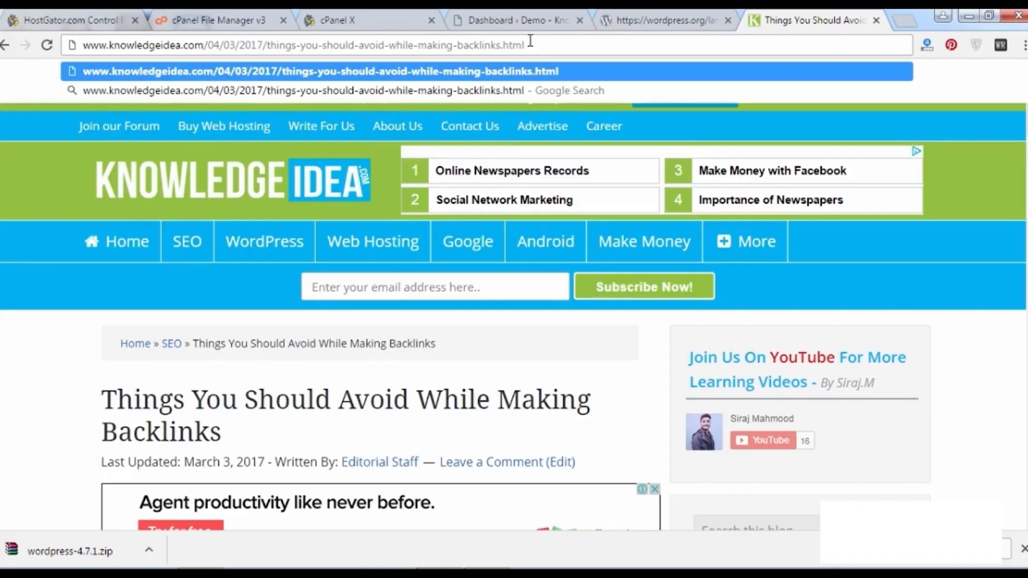
drag(535, 43, 502, 41)
key(BackSpace)
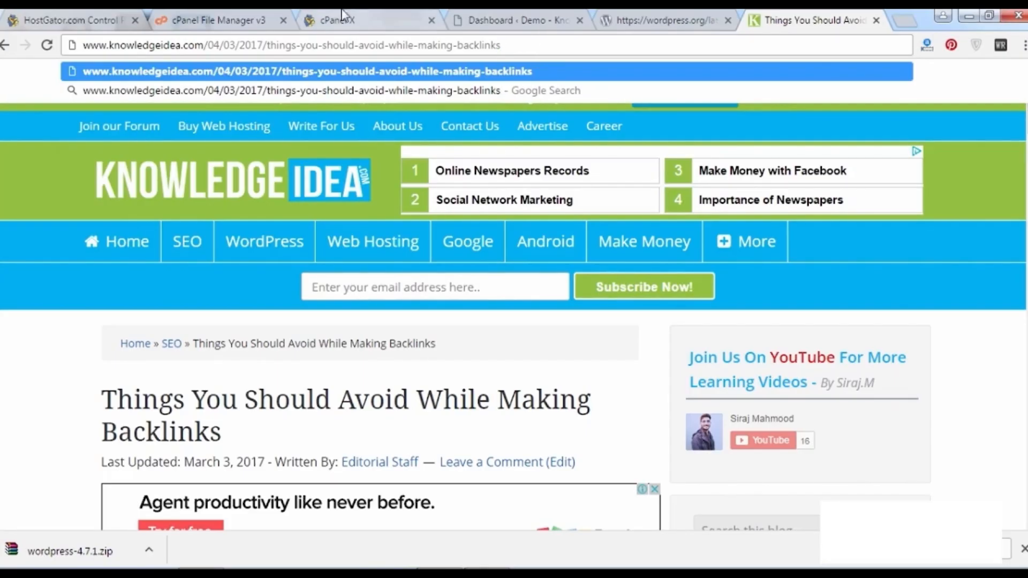
key(Return)
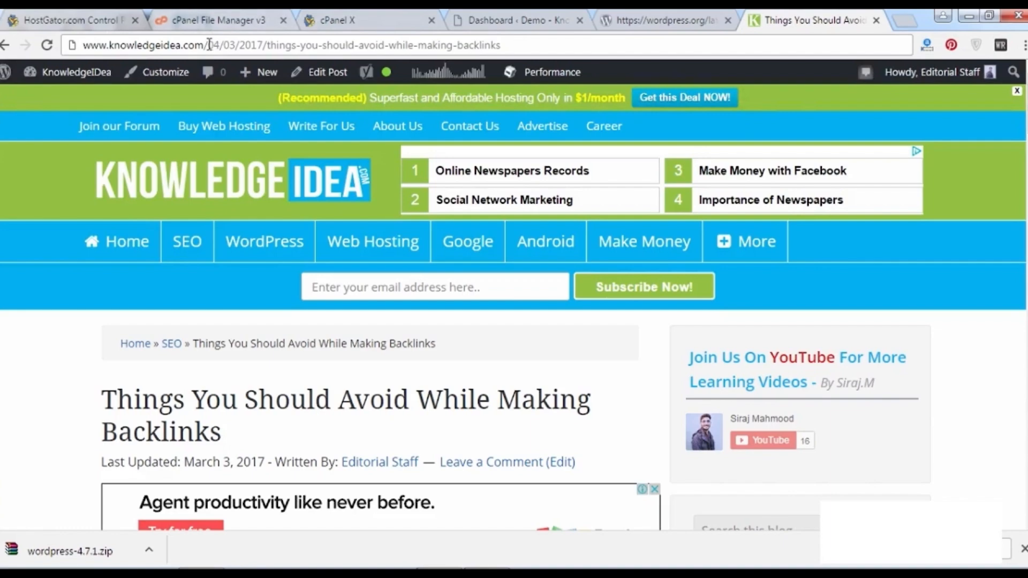
drag(208, 45, 271, 44)
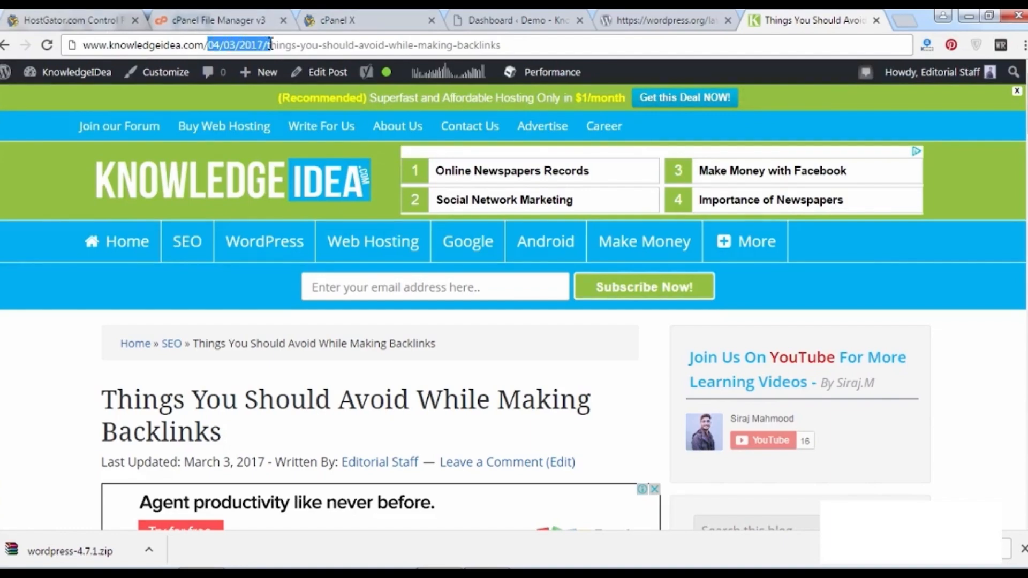
key(BackSpace)
text(t)
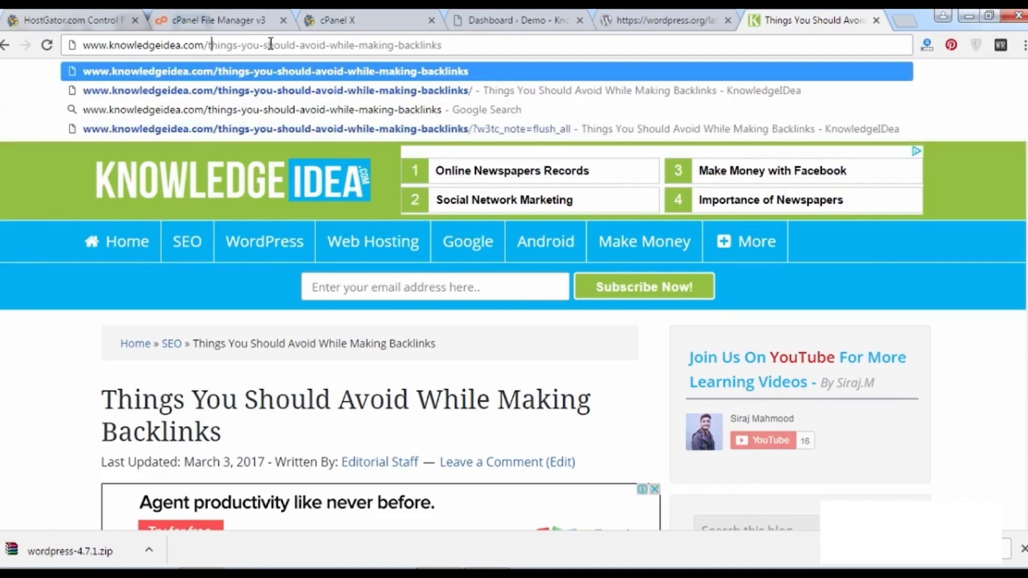
key(Return)
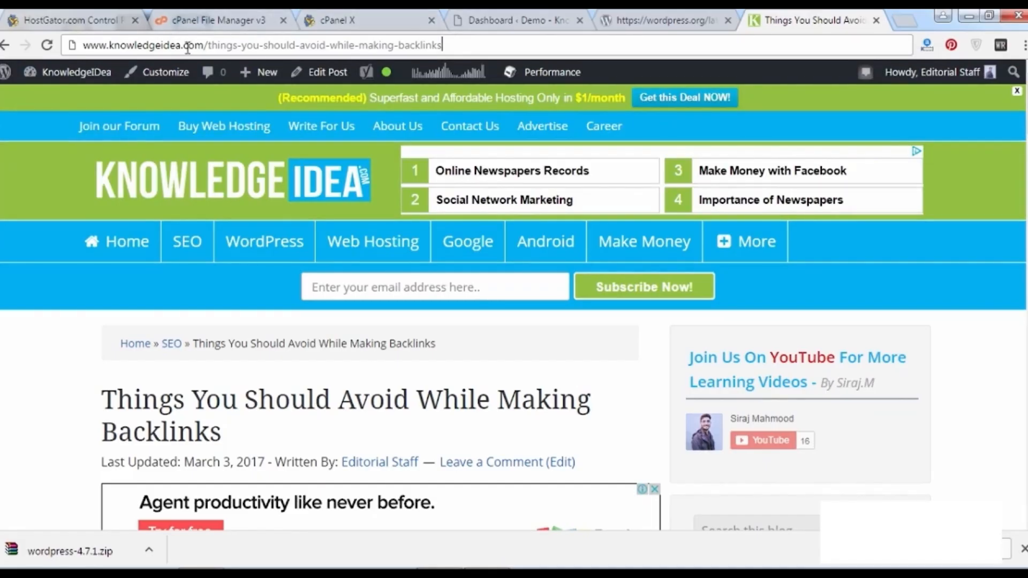
drag(442, 45, 91, 40)
click(53, 182)
Switch to the 'Dashboard - Demo' tab and close the wordpress.org/latest download tab.
click(688, 17)
click(493, 16)
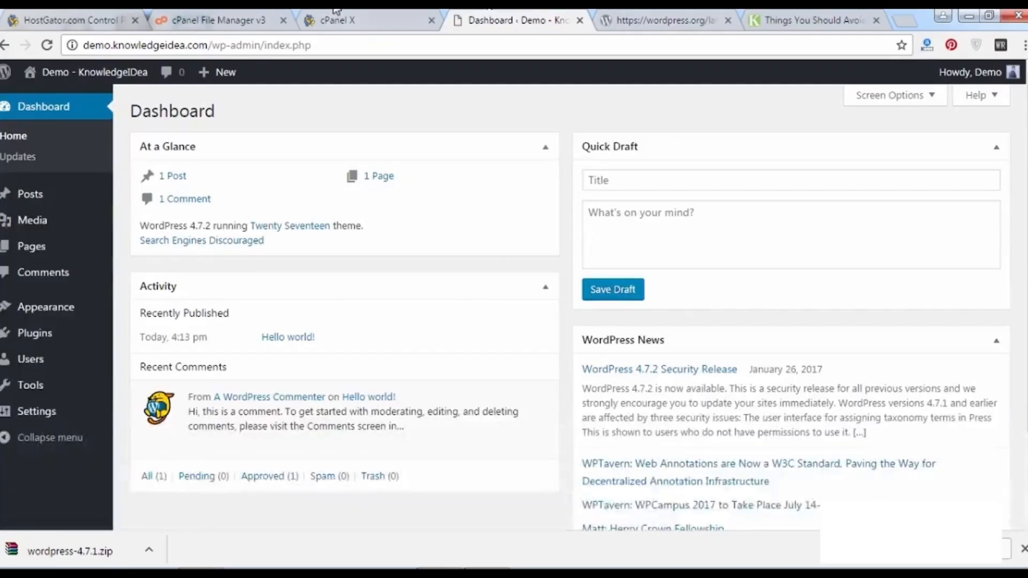
click(728, 20)
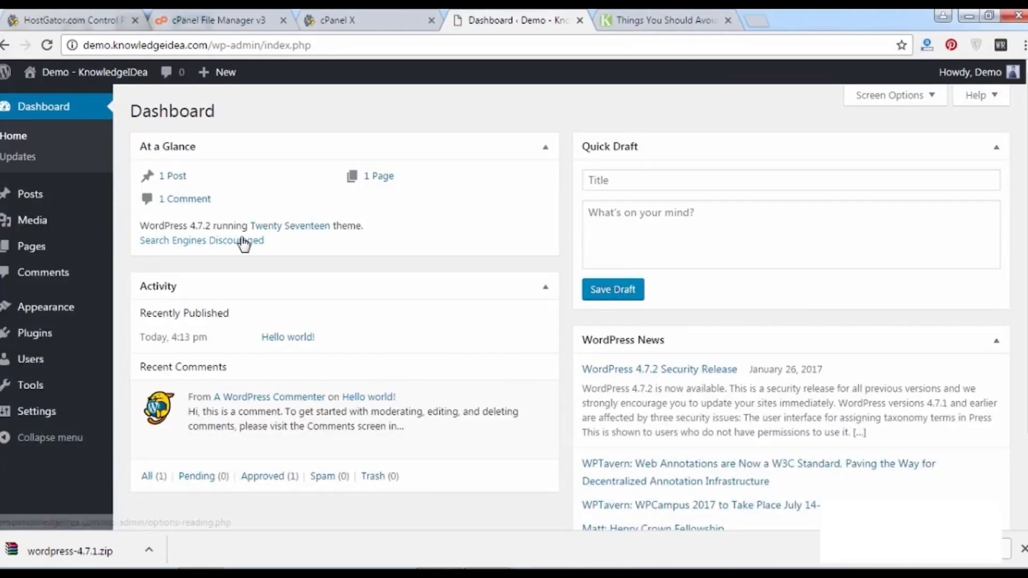
mouse_move(102, 421)
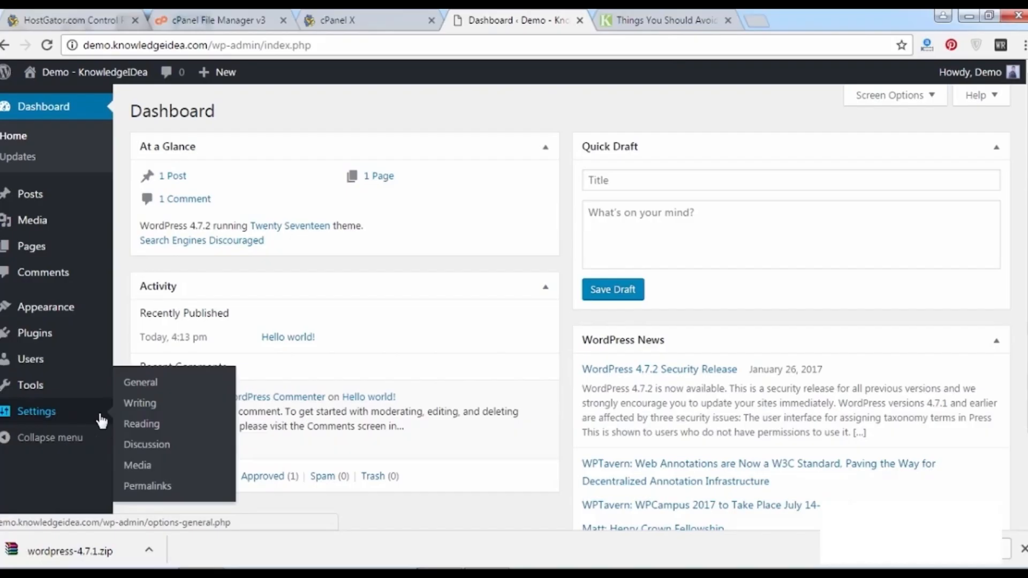
Open Settings > Permalinks and select Post name, giving the structure /%postname%/.
click(174, 487)
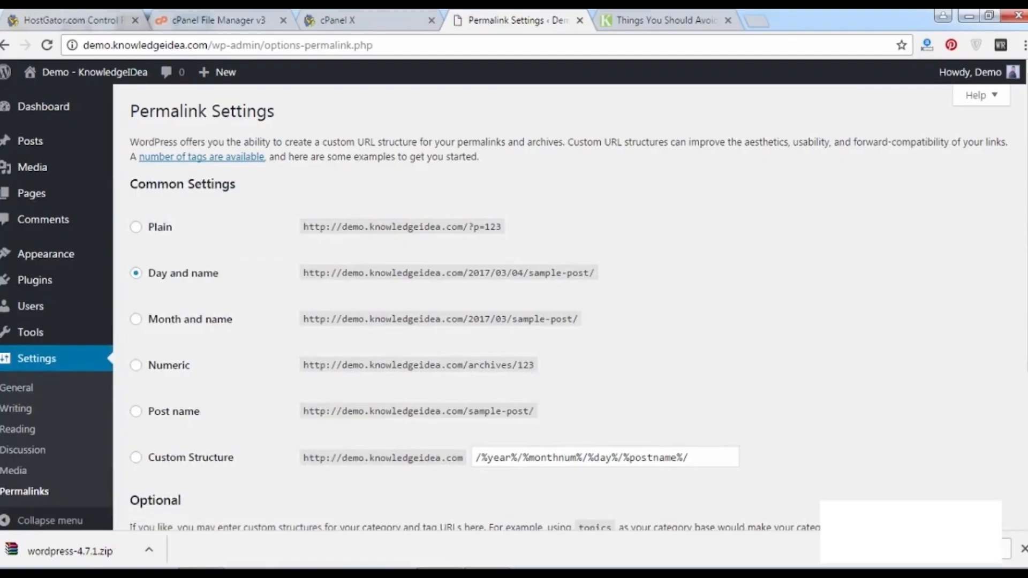
scroll(655, 194, down, 2)
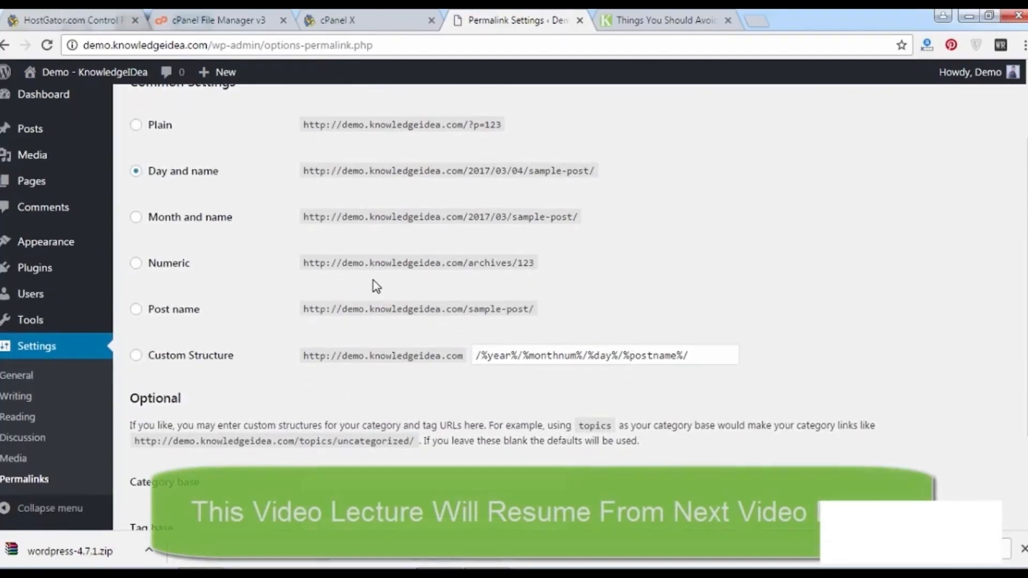
click(159, 316)
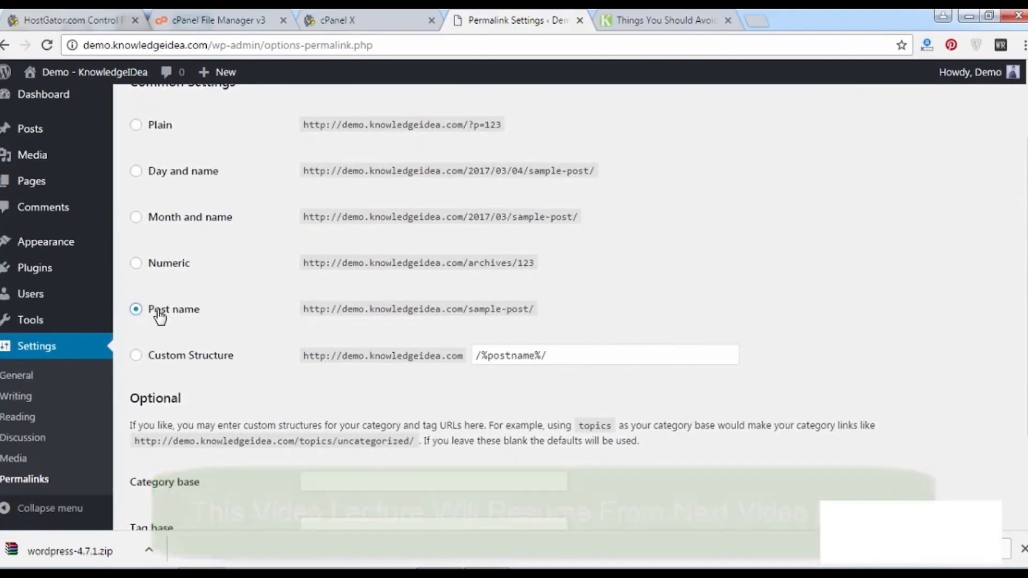